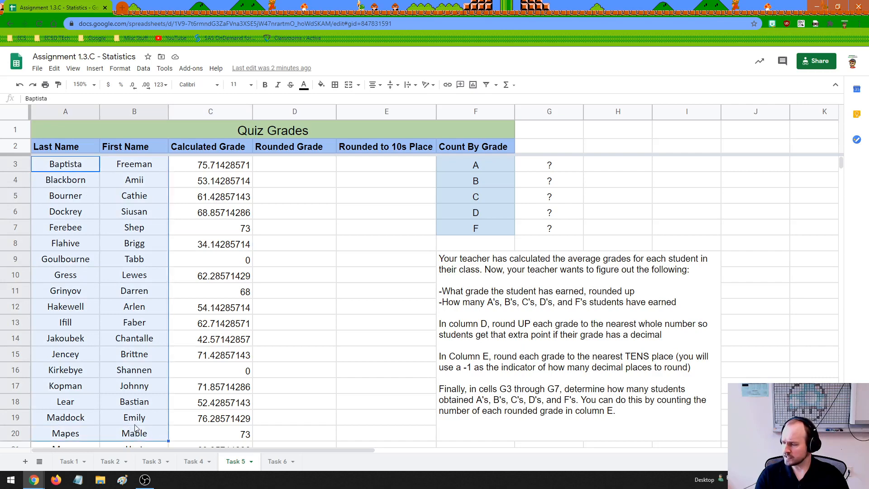
Review the quiz averages in the Calculated Grade column from the first student to the last.
drag(226, 169, 220, 431)
click(218, 326)
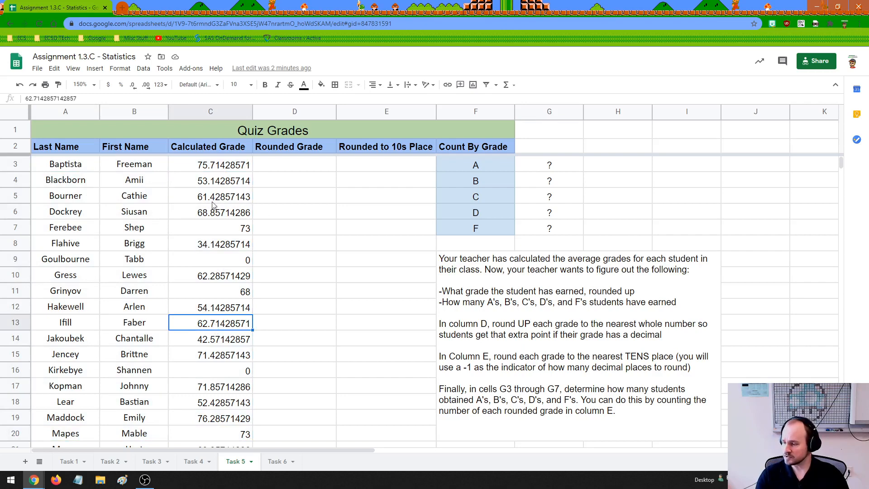
click(213, 168)
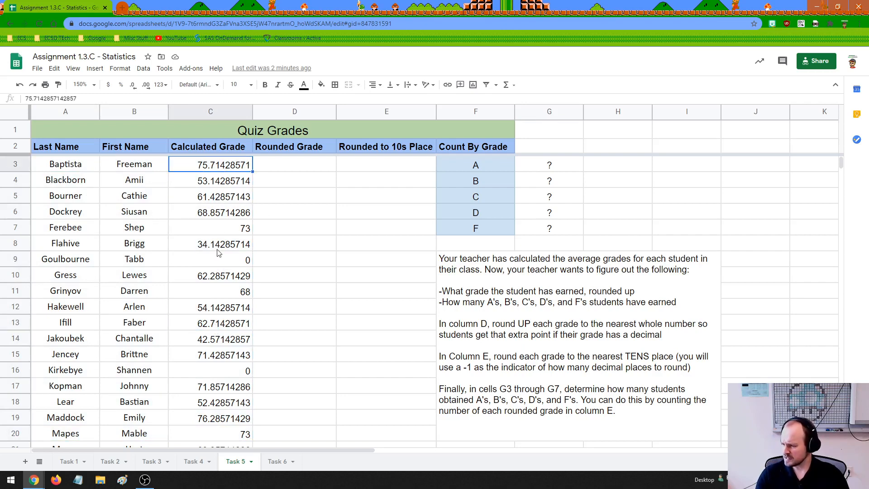
scroll(217, 252, down, 1)
scroll(217, 252, down, 1)
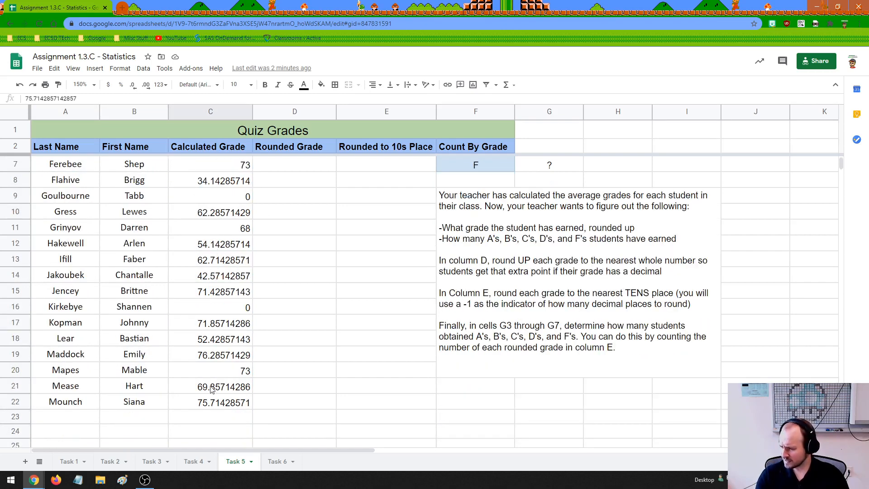
scroll(225, 288, up, 2)
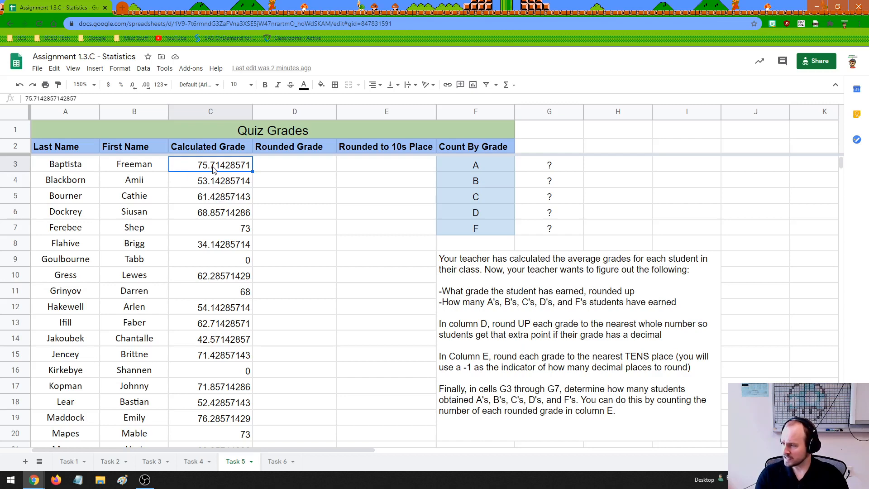
click(269, 168)
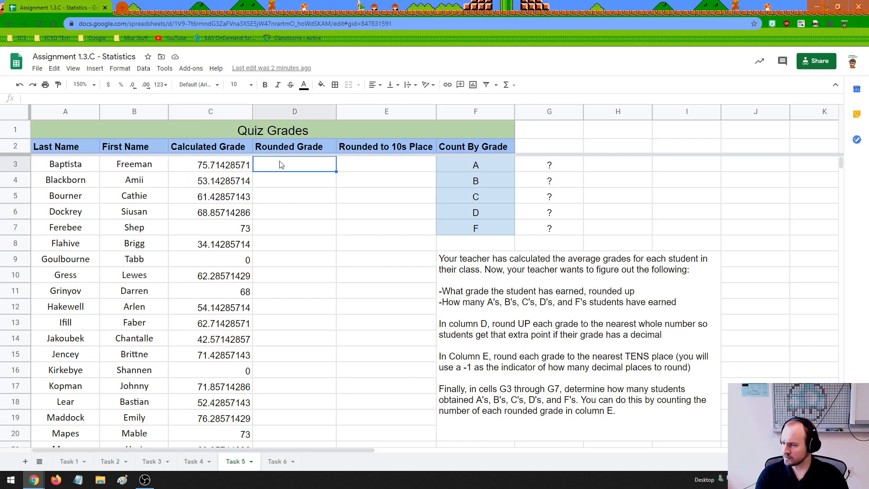
Read the task instructions and examine the first few calculated grades that need rounding up.
click(497, 311)
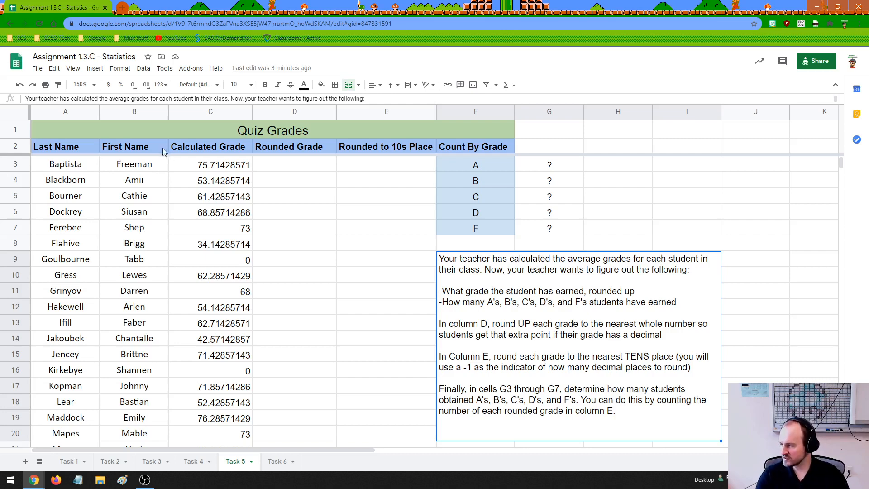
click(204, 164)
click(216, 181)
click(220, 198)
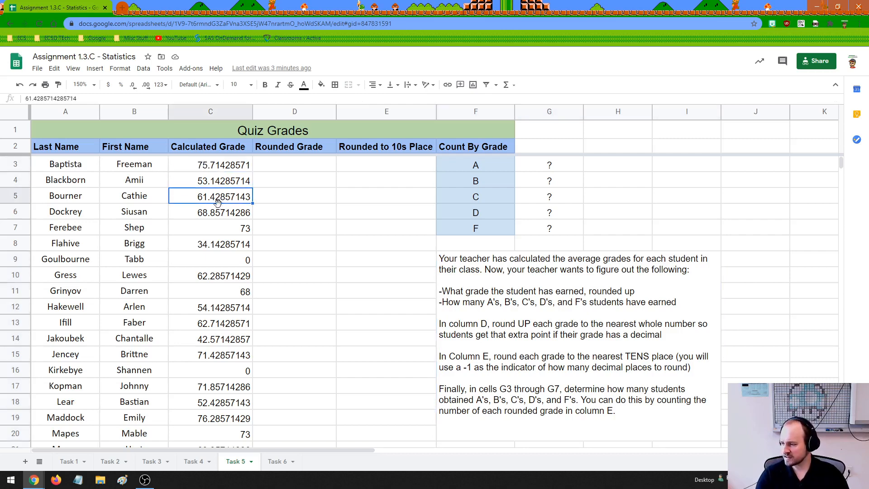
click(216, 186)
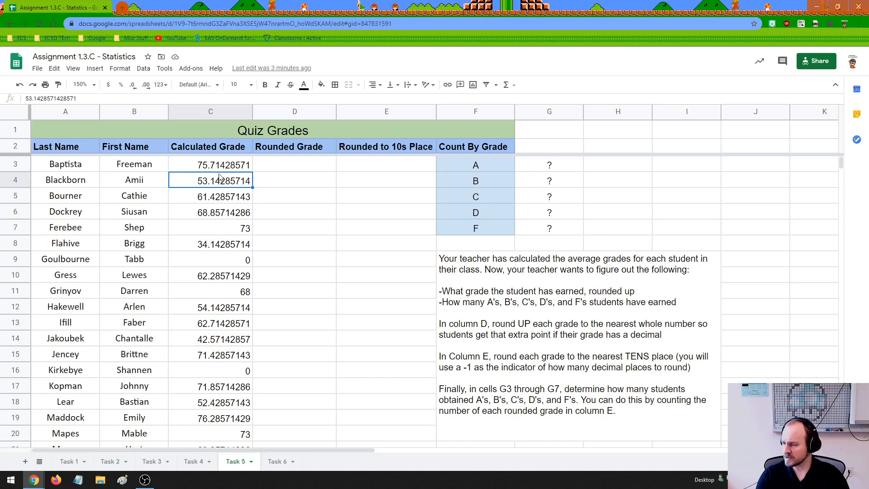
click(219, 170)
click(224, 186)
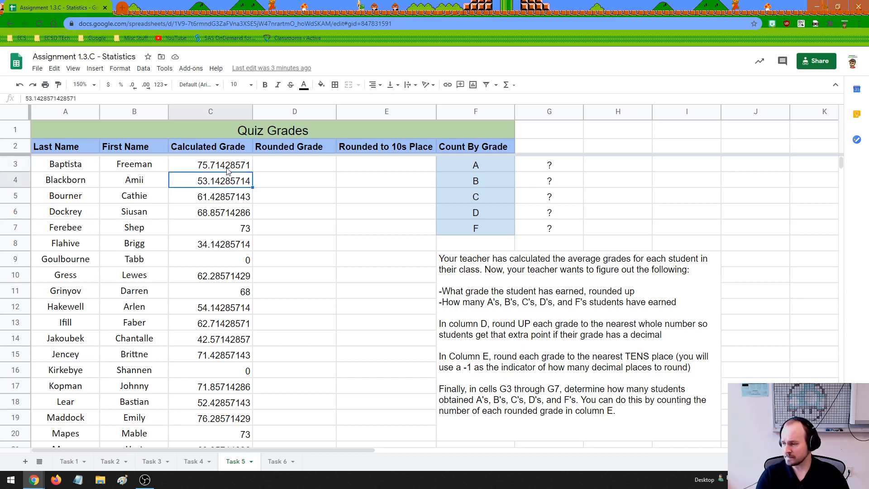
click(228, 170)
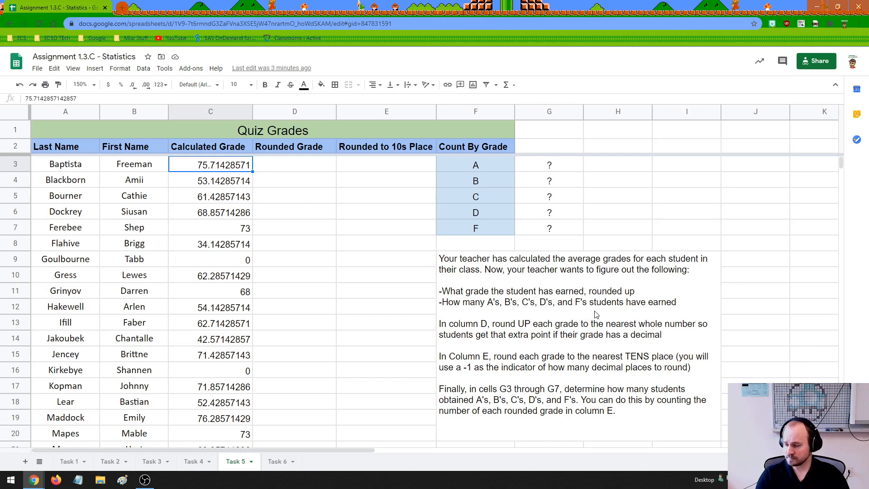
click(462, 331)
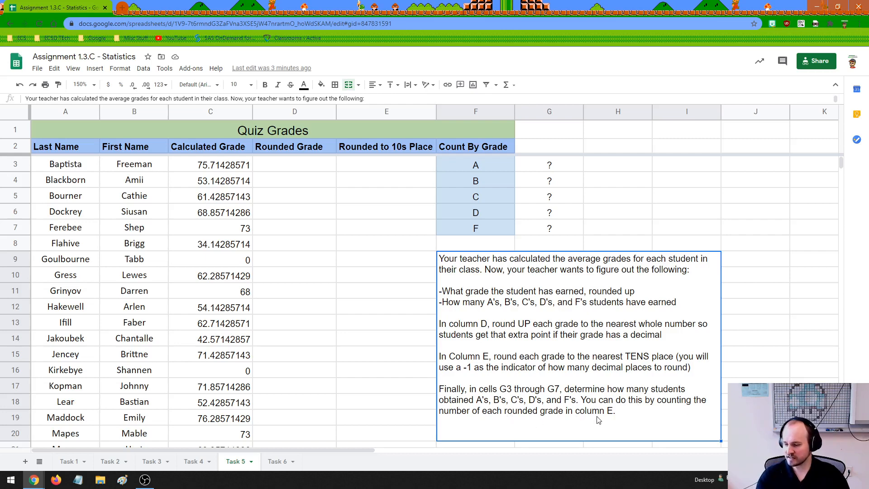
Examine the cells that need filling in: the Rounded to 10s Place column, counts G3:G7, and the first Rounded Grade cell.
click(372, 166)
drag(386, 171, 390, 401)
click(384, 203)
drag(558, 166, 558, 223)
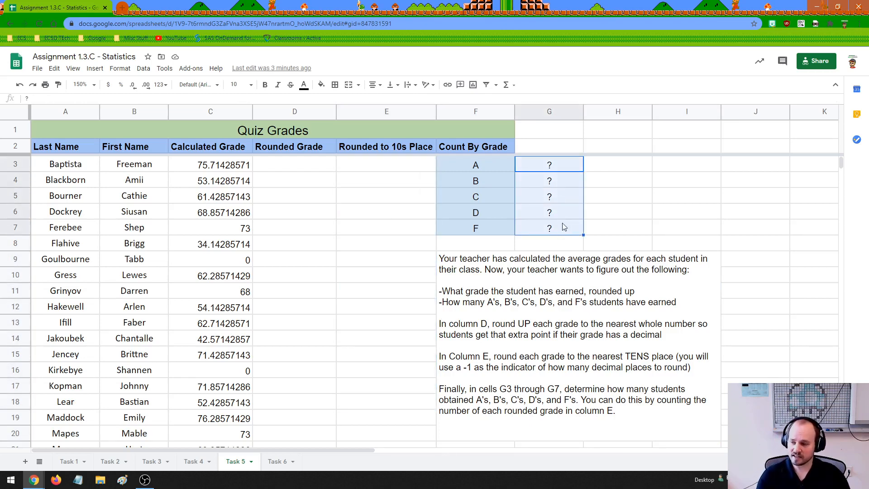
click(559, 166)
drag(566, 166, 564, 227)
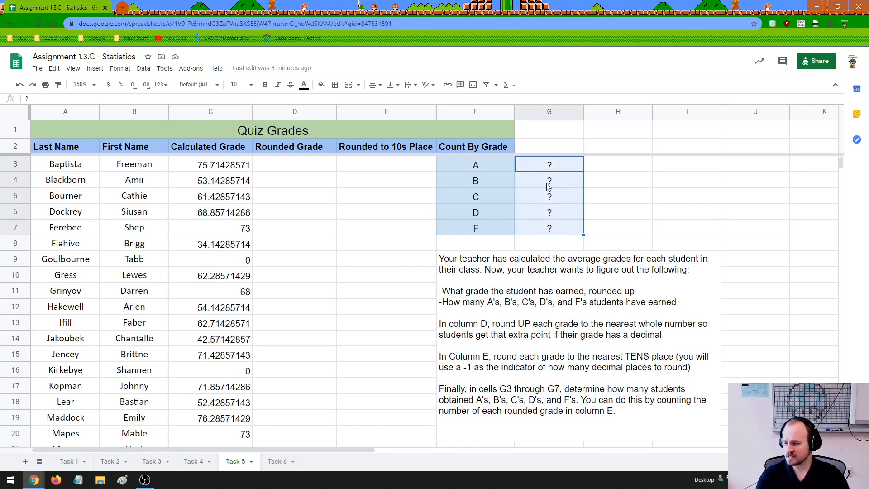
click(550, 186)
click(552, 226)
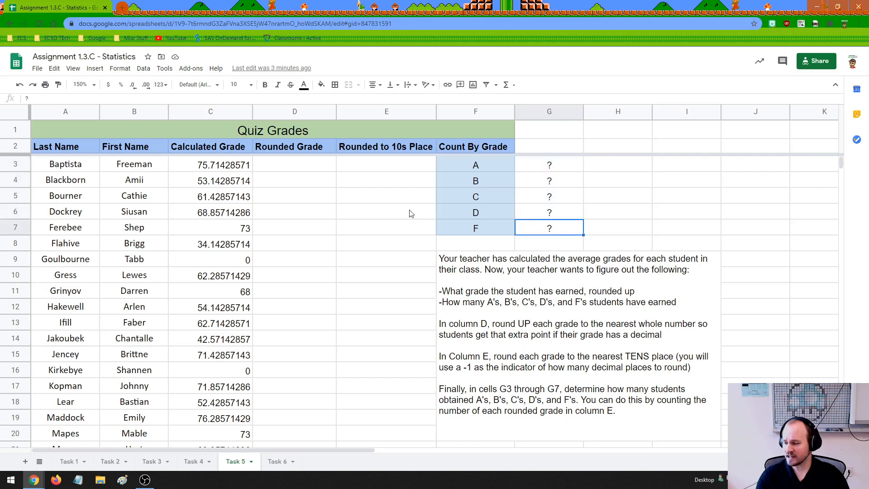
click(273, 169)
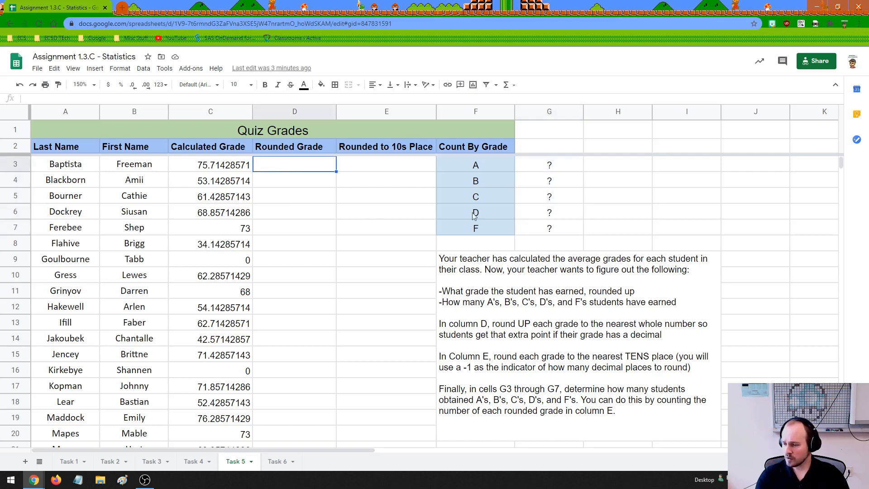
Note the score ranges beside the A, B and C counts: 90-100 in H3, 80-89 in H4 and 70-79 in H5.
double_click(624, 169)
text(90-100)
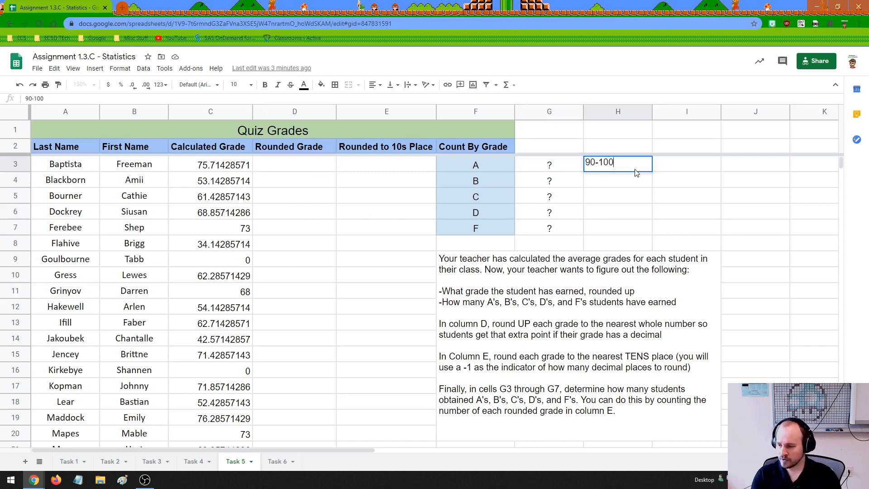
key(Return)
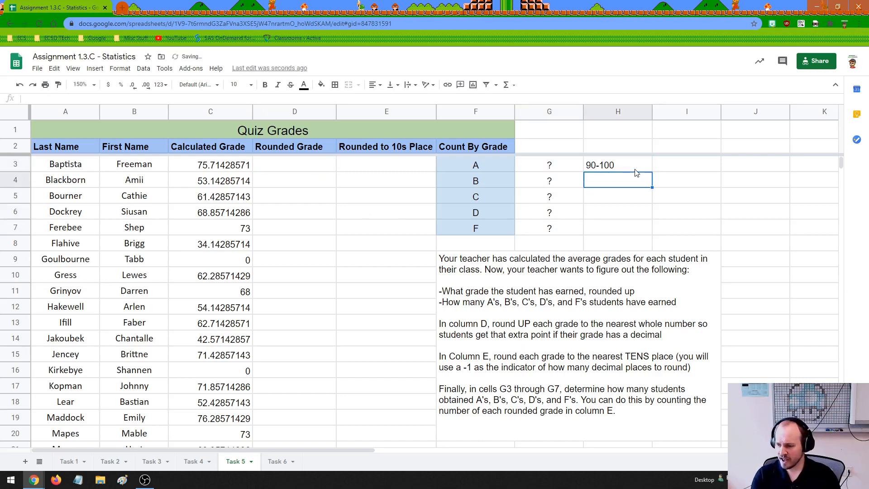
text(80-89)
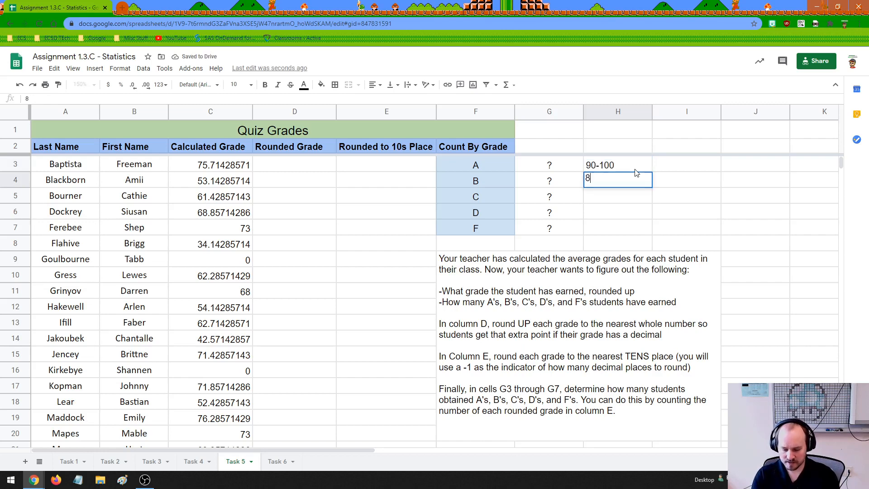
key(Return)
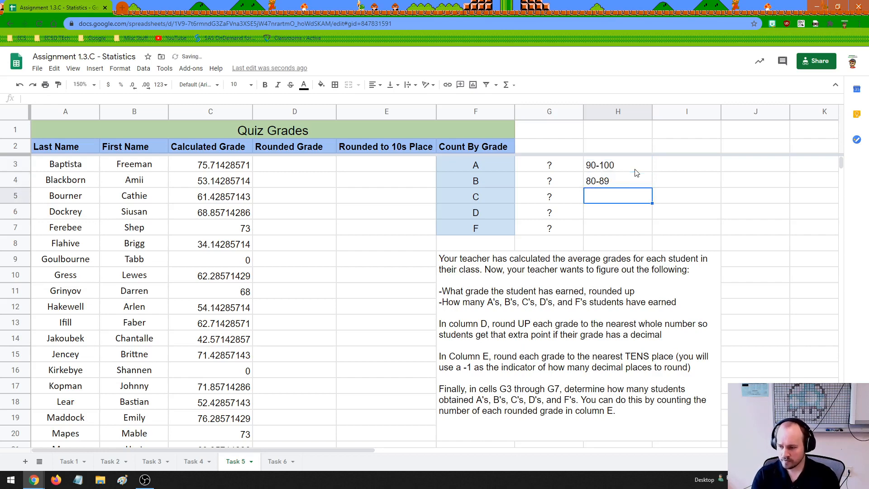
text(70-79)
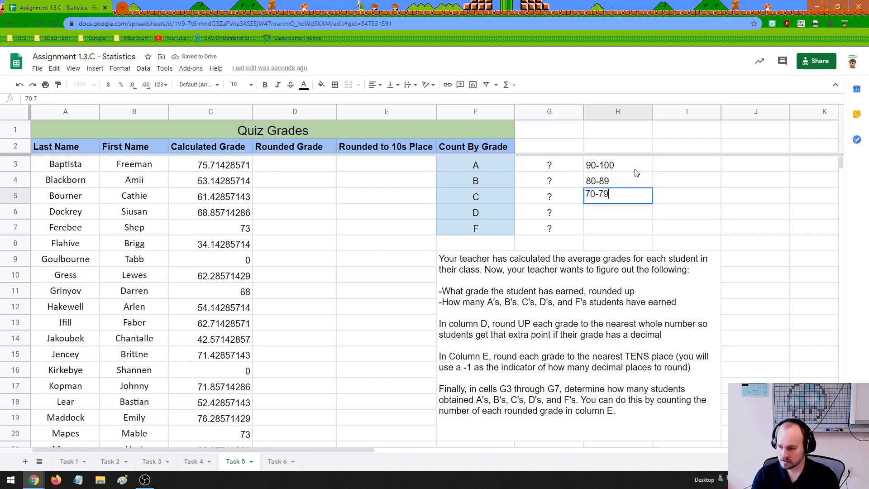
key(Return)
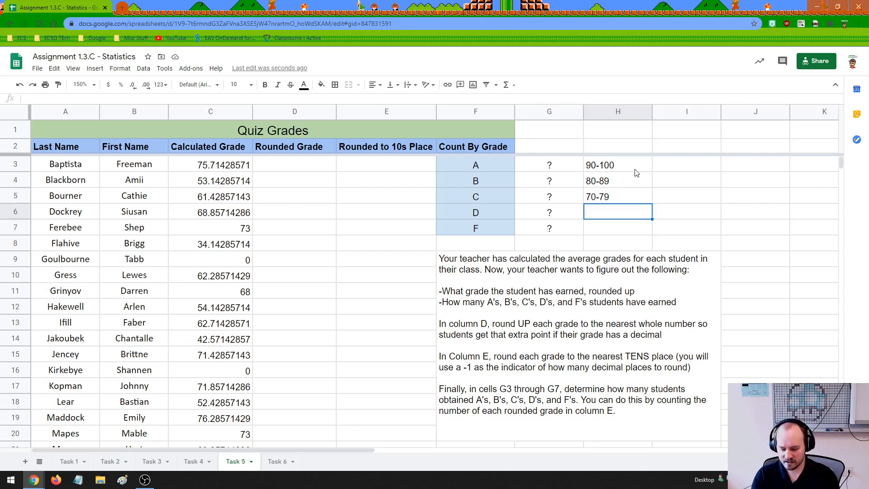
Note the score ranges beside the D and F counts: 65-69 in H6 and 0-65 in H7.
text(65-)
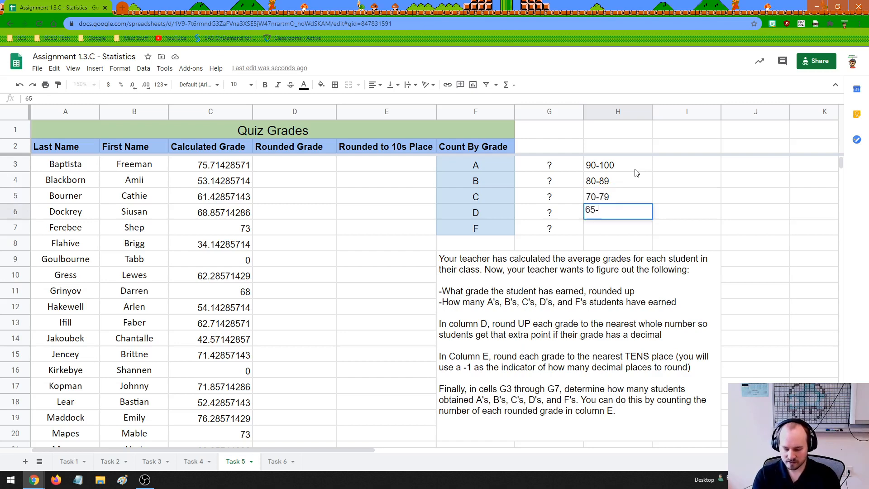
text(69)
key(Return)
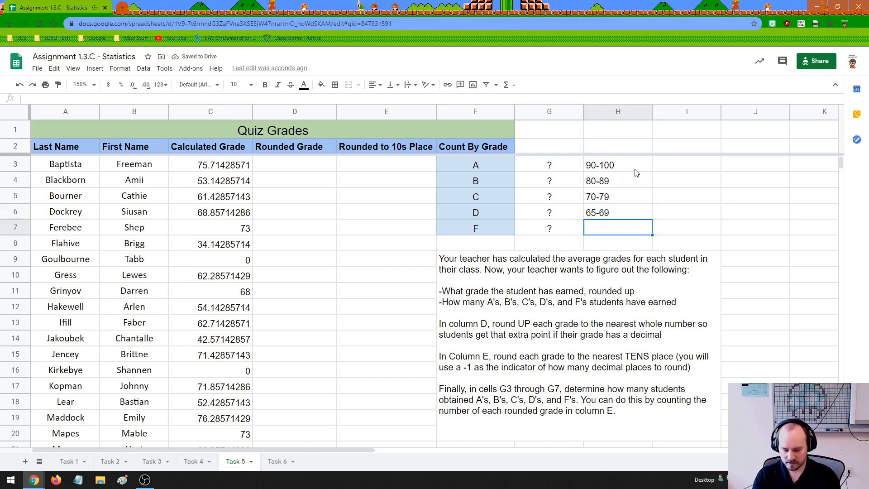
text(0-65)
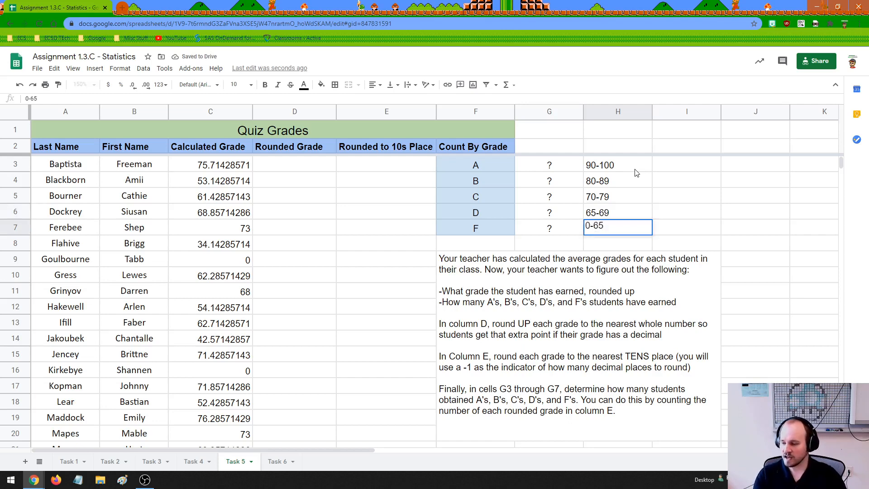
click(626, 208)
Clear the score range notes from cells H3:H7.
click(612, 168)
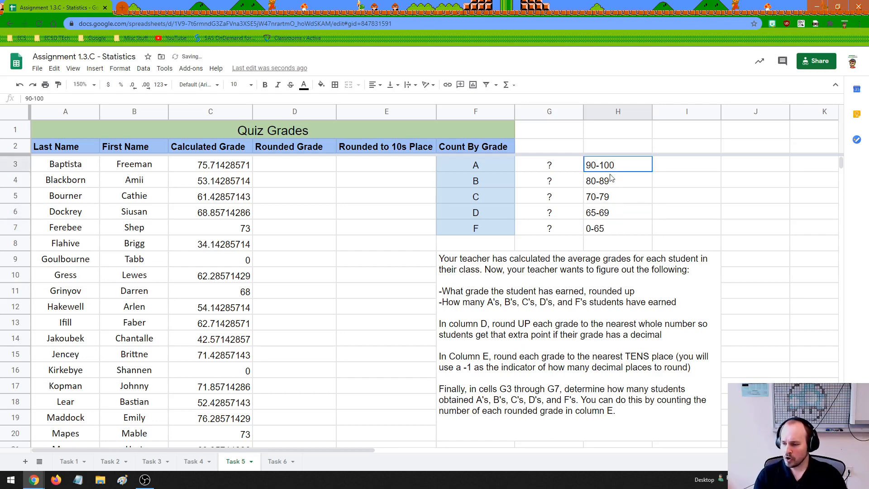
drag(612, 178, 613, 233)
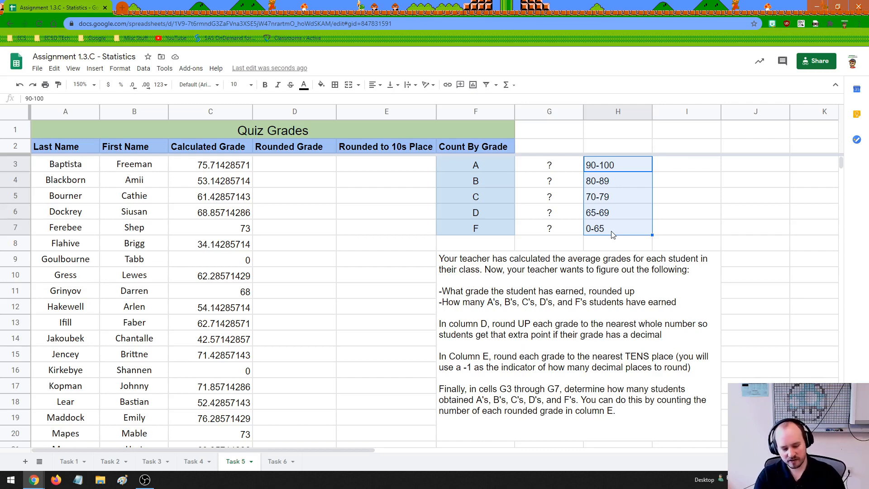
key(Delete)
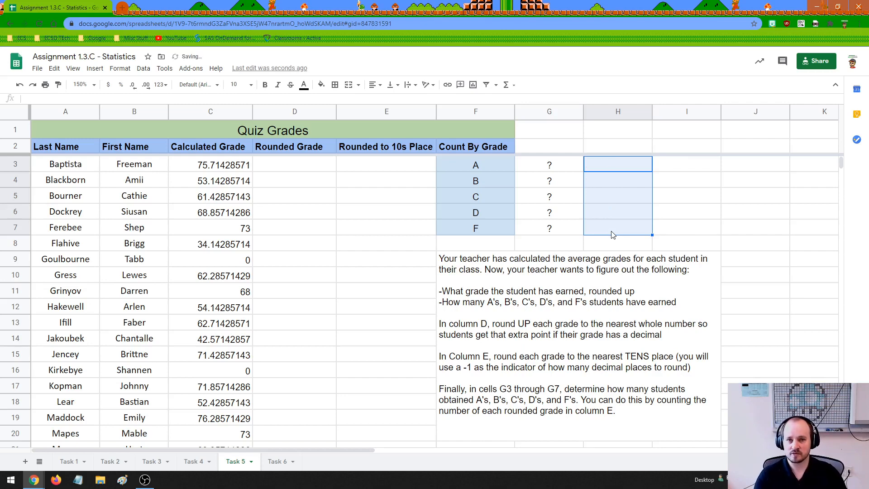
Enter =roundup(C3) in D3 to round the first calculated grade up to a whole number.
click(298, 166)
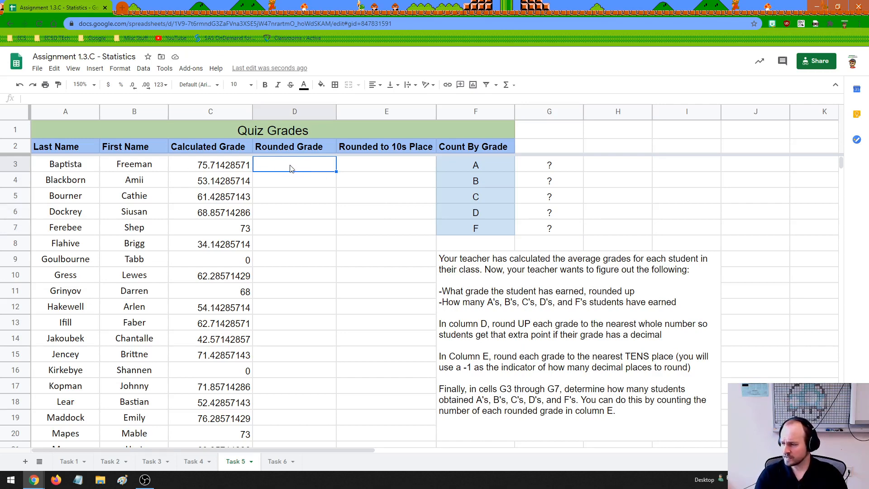
drag(223, 170, 224, 426)
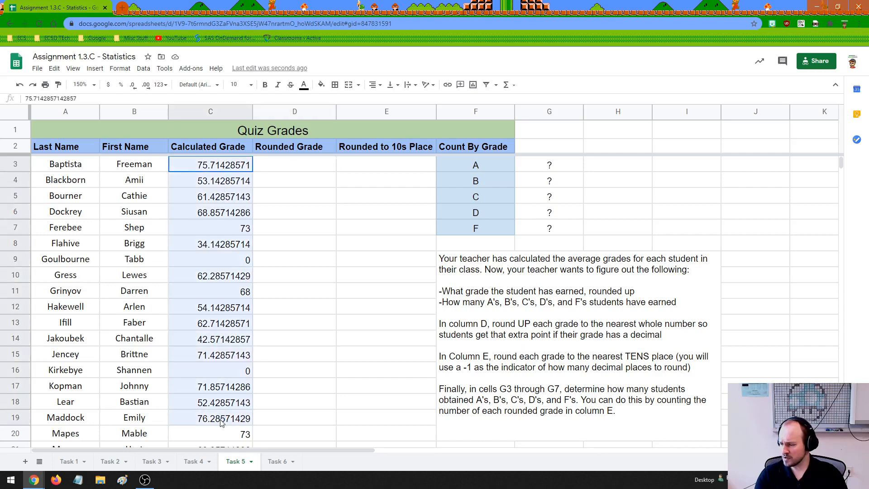
click(224, 299)
click(281, 164)
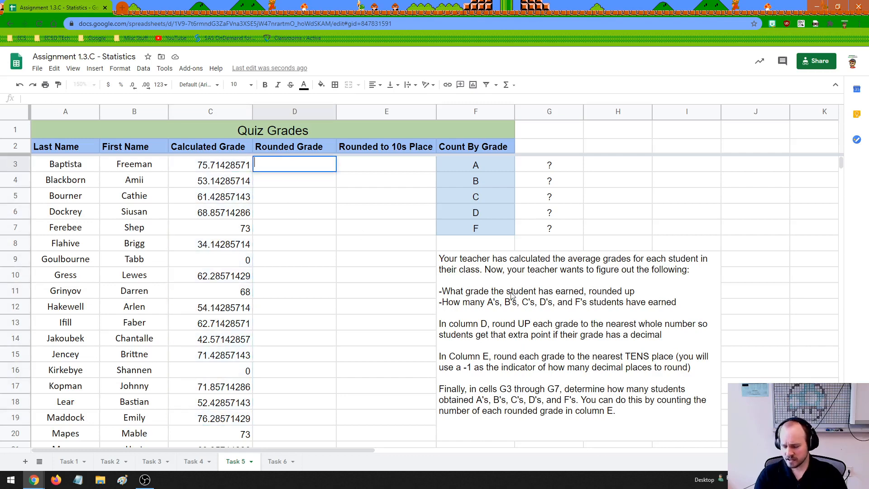
text(=roundup)
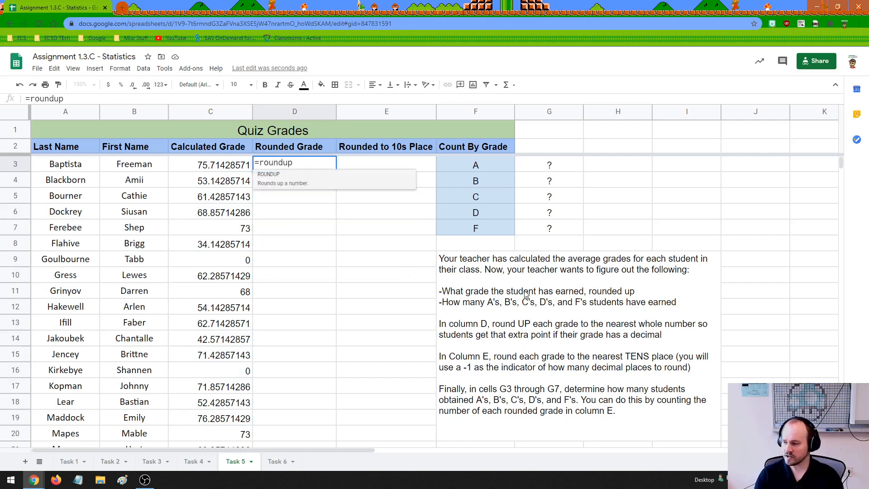
text(()
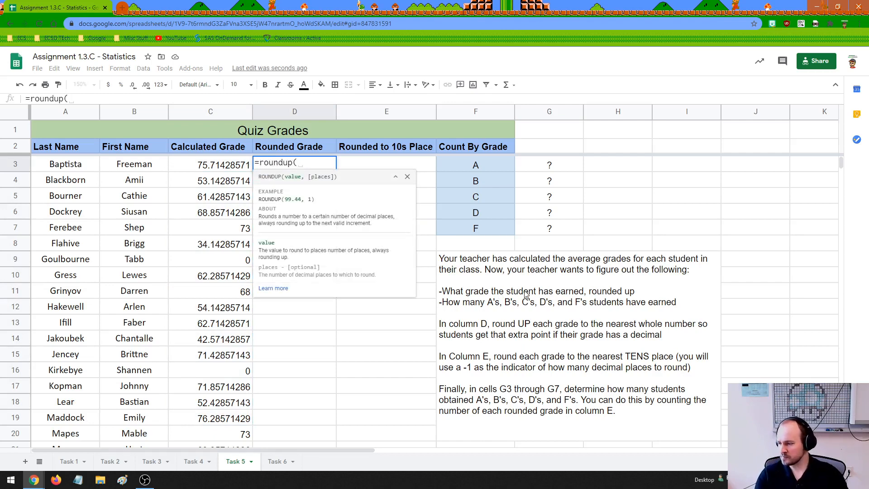
click(242, 169)
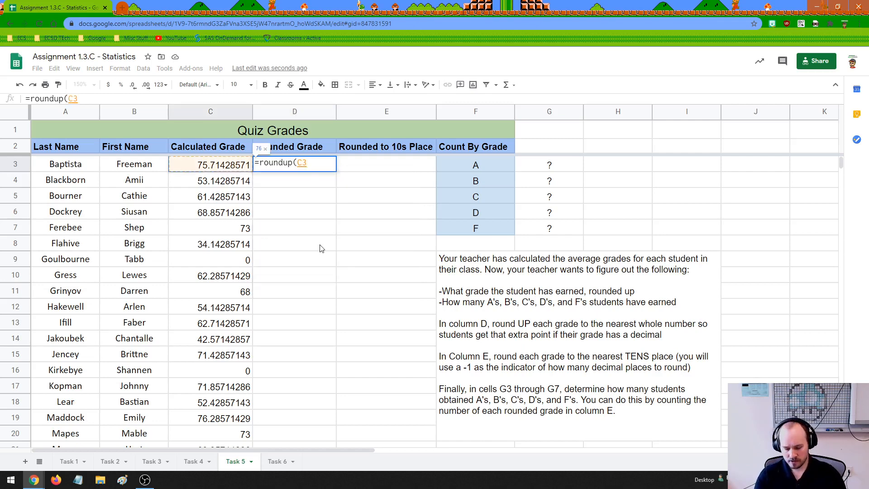
text(,)
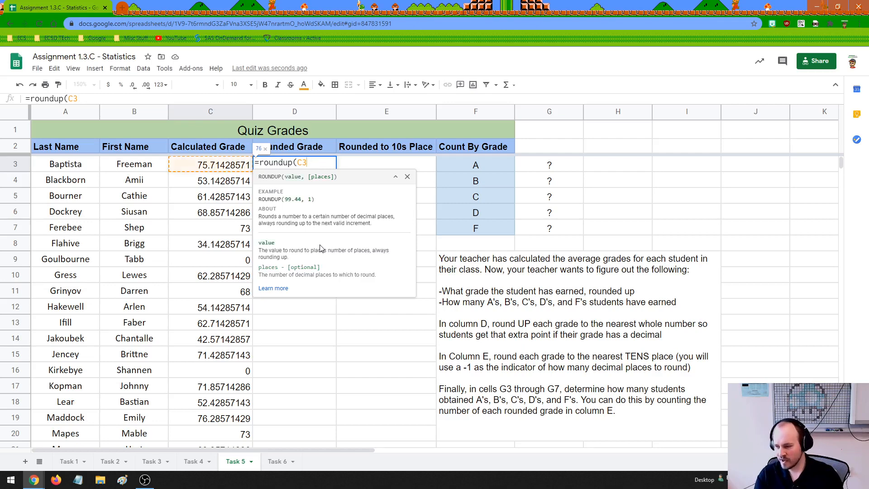
key(BackSpace)
key(BackSpace)
text())
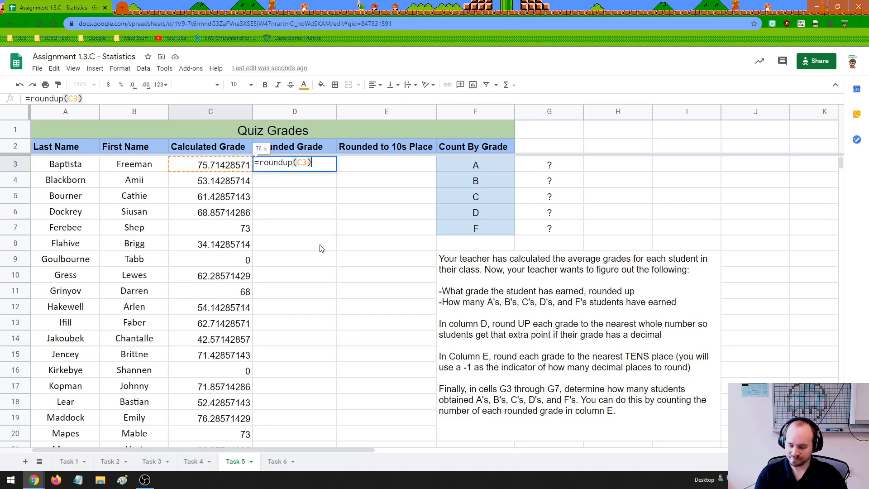
key(Return)
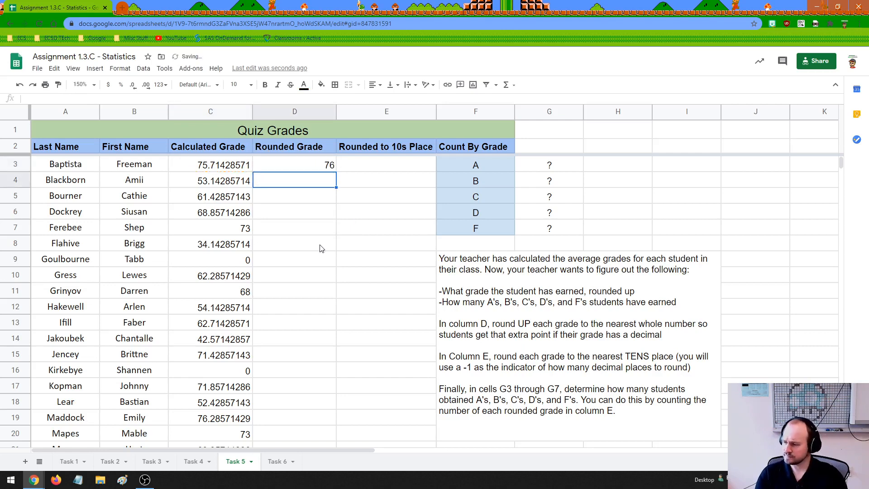
Try a places argument of 0 in D3's ROUNDUP formula and take it out again.
click(318, 170)
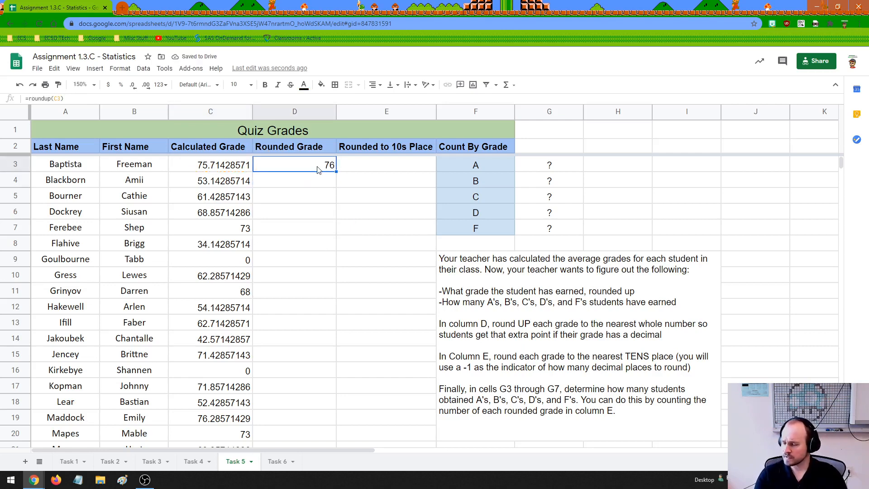
double_click(300, 166)
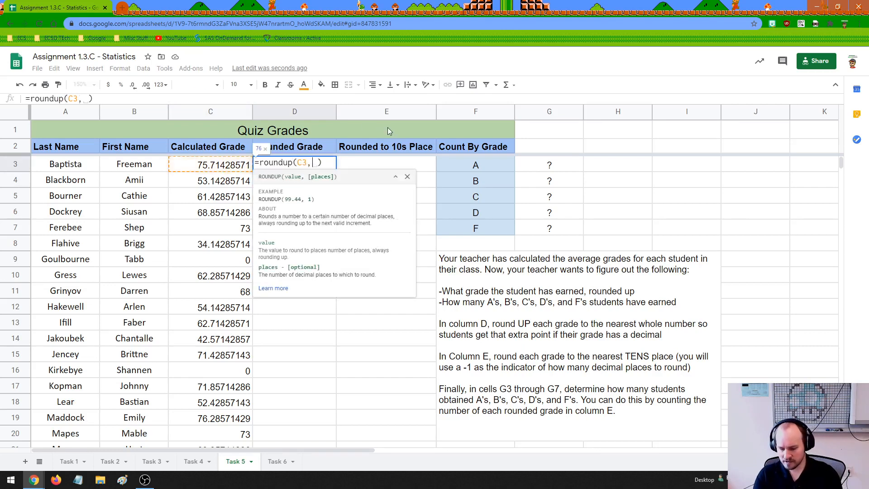
key(Return)
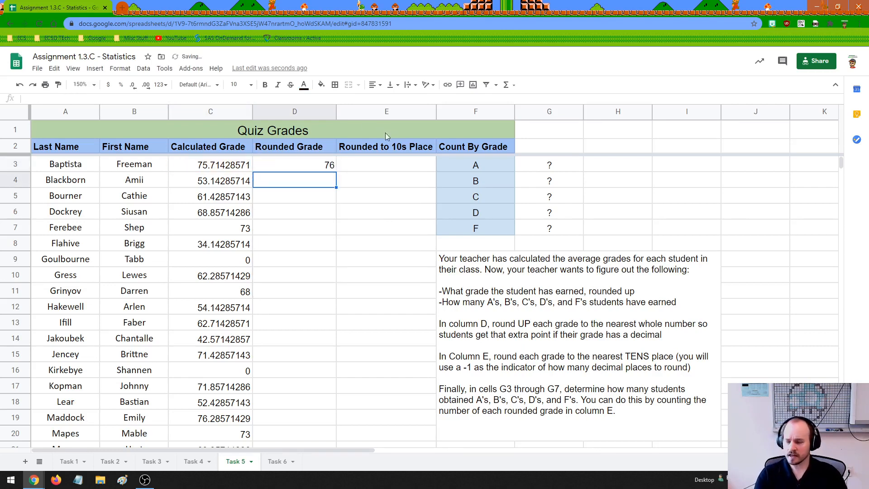
double_click(327, 164)
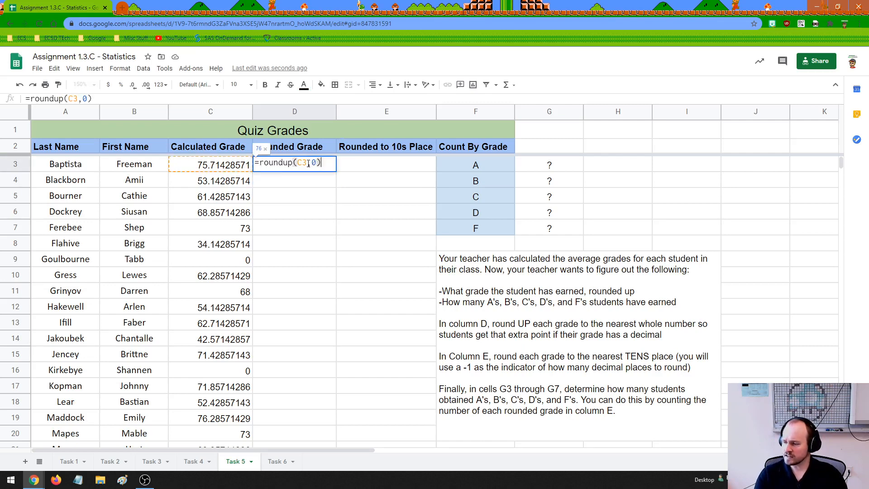
drag(309, 164, 318, 163)
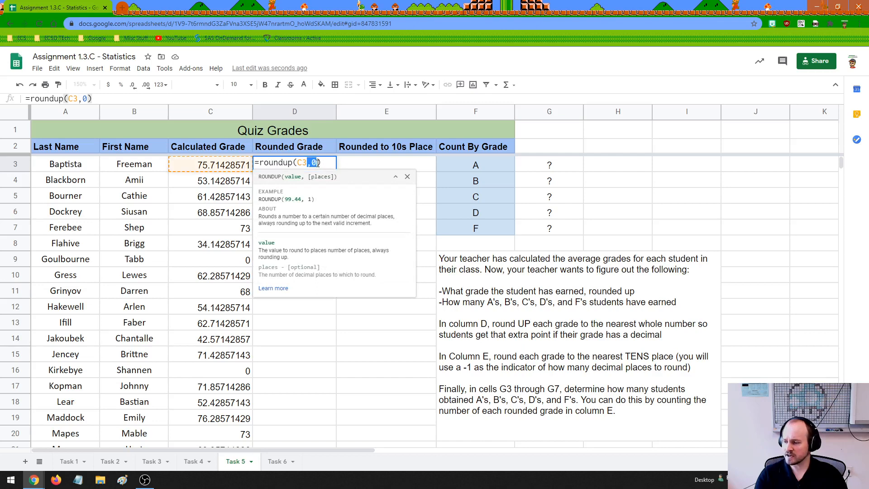
key(BackSpace)
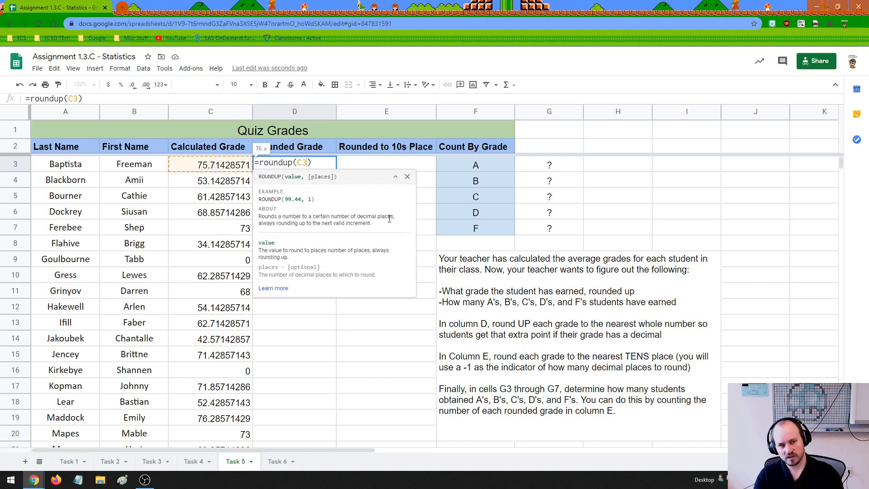
key(Return)
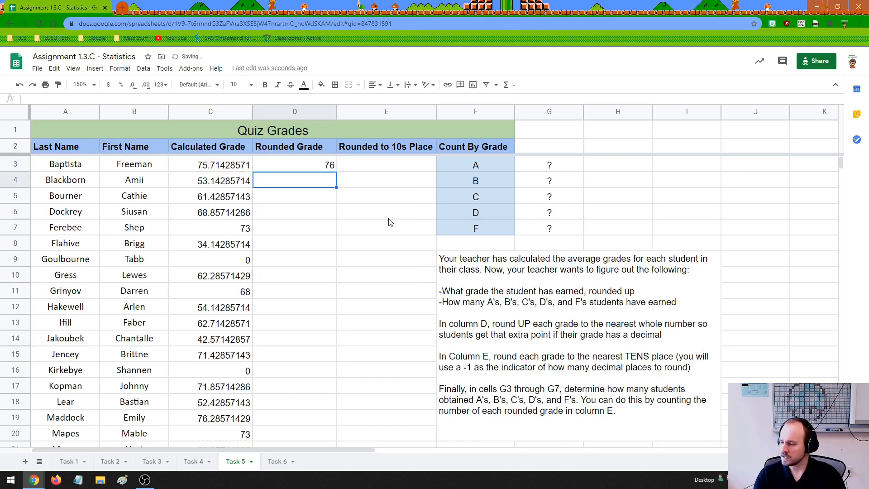
Fill D3's ROUNDUP formula down the Rounded Grade column and check D4 against the calculated grade in C4.
click(312, 170)
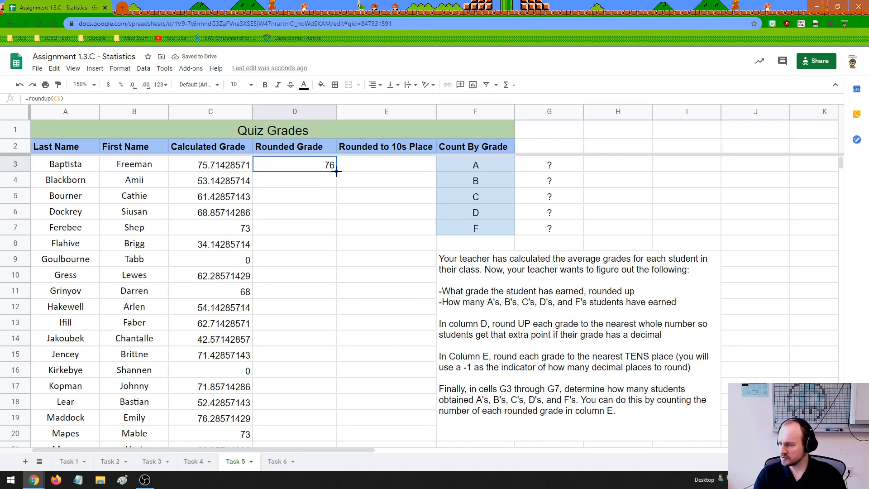
drag(337, 170, 331, 379)
scroll(324, 339, up, 2)
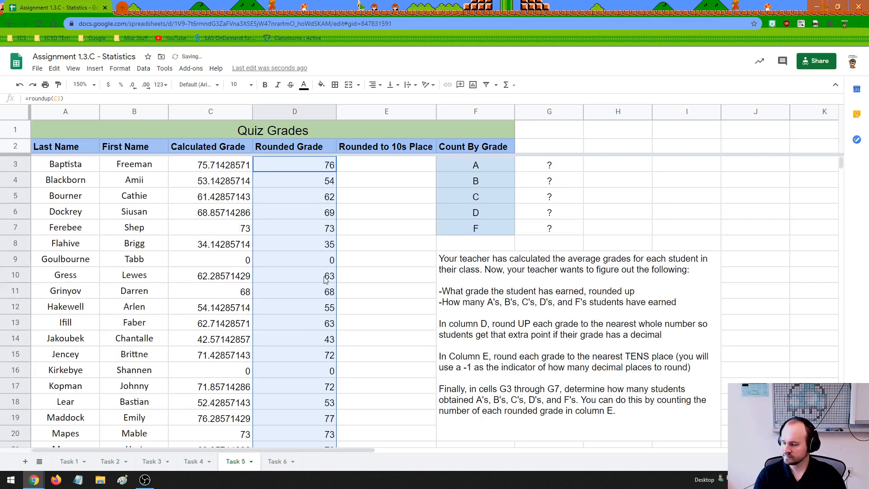
click(295, 202)
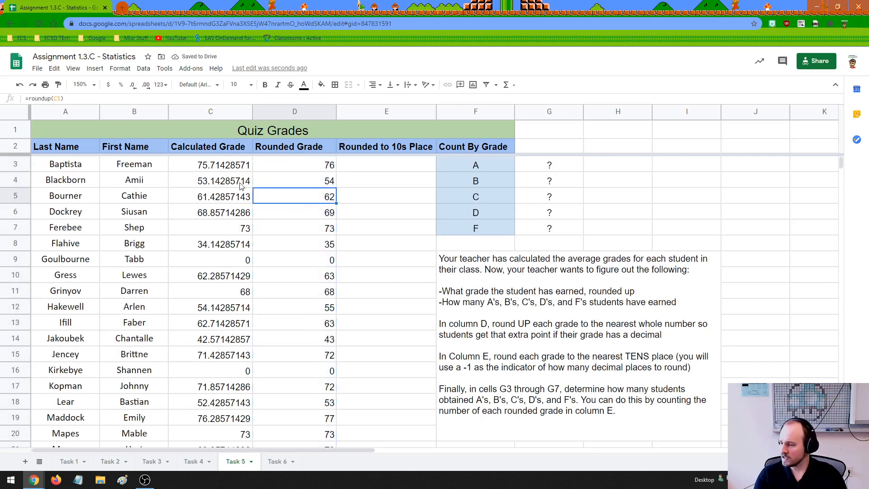
click(241, 186)
click(277, 180)
click(232, 180)
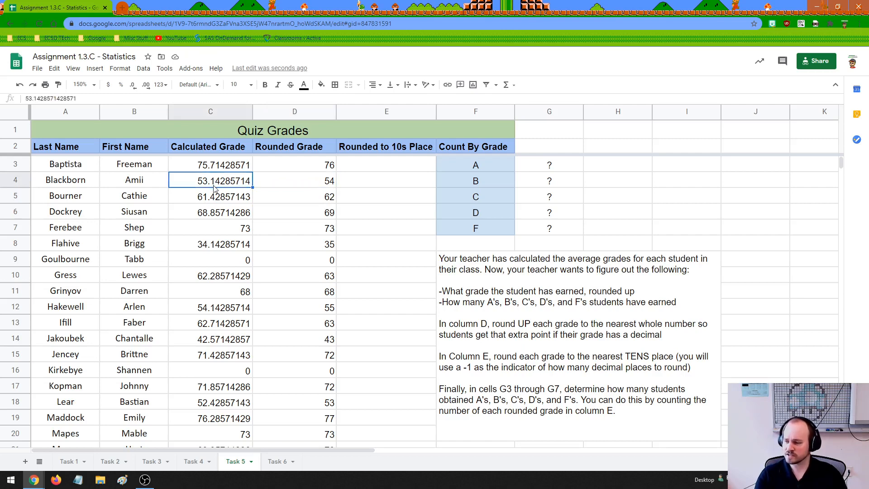
click(258, 181)
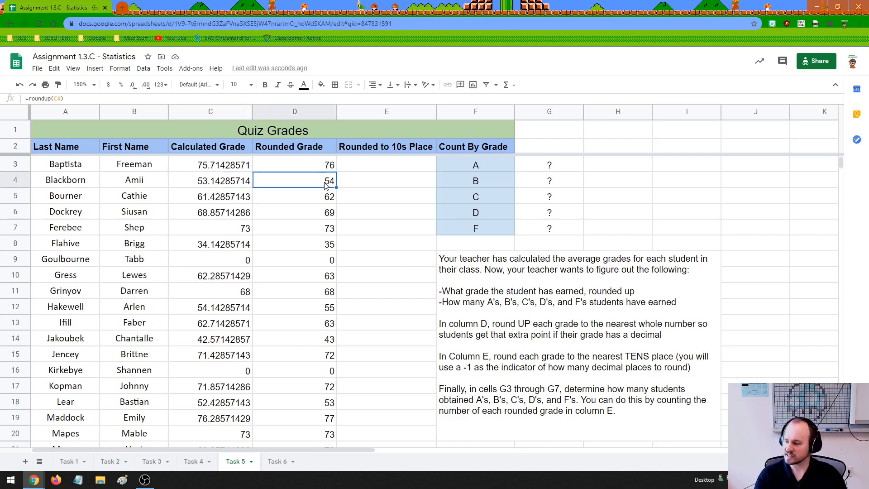
Enter =round(D3,-1) in E3 to round the first rounded grade to the tens place.
click(378, 169)
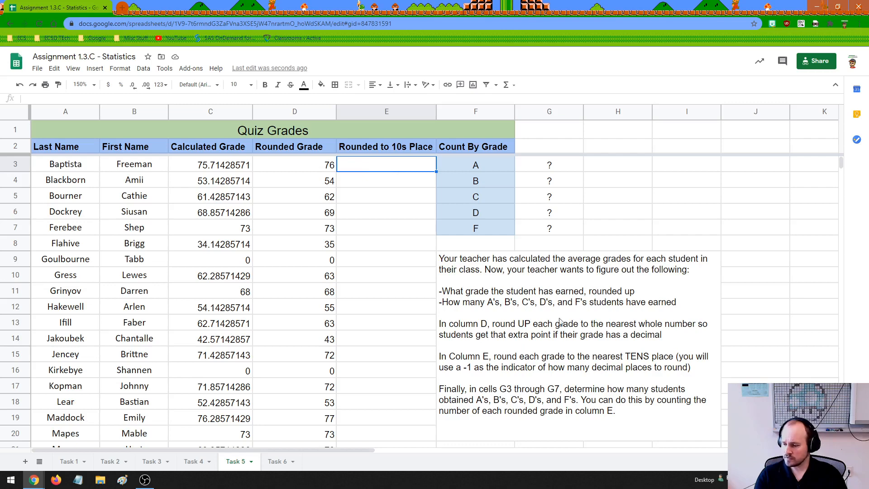
click(499, 362)
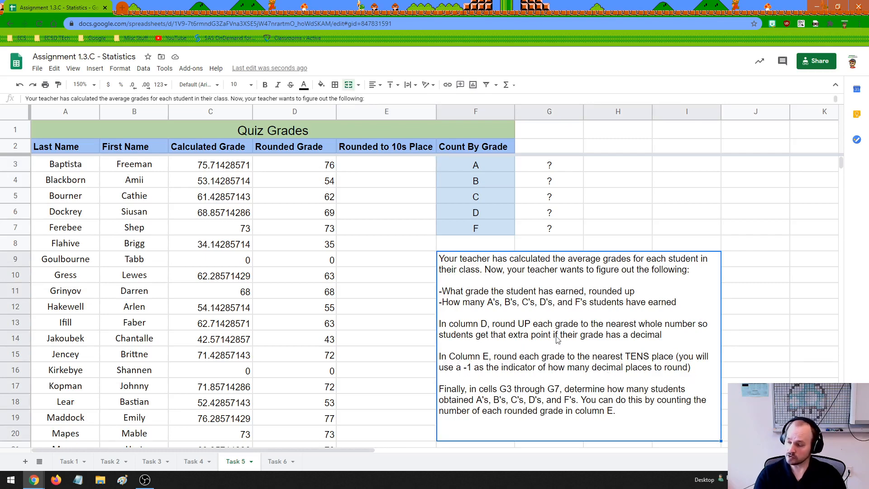
double_click(402, 166)
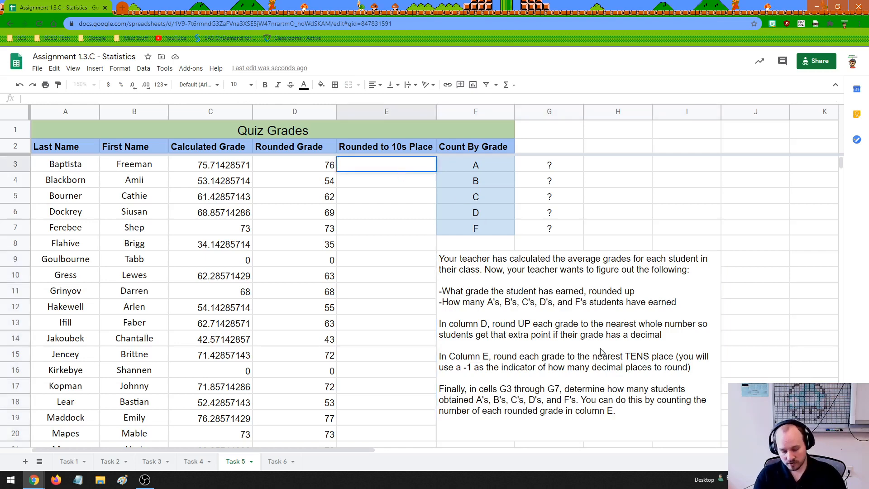
text(=round()
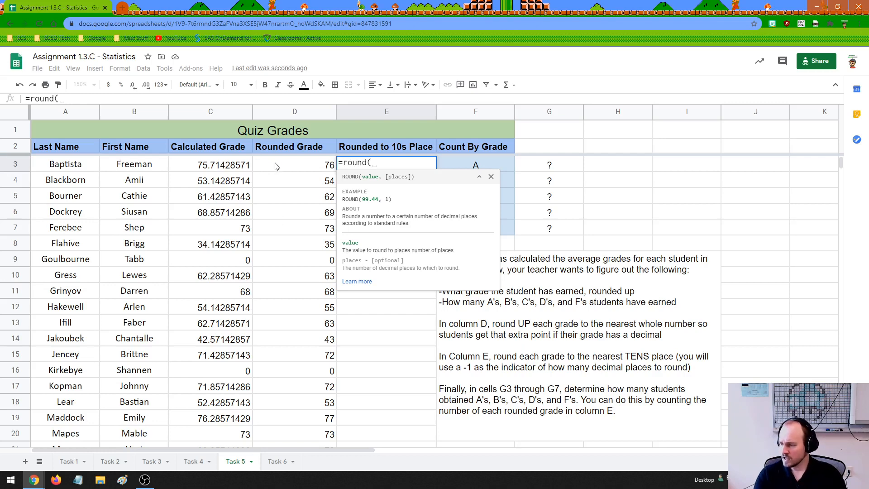
click(303, 168)
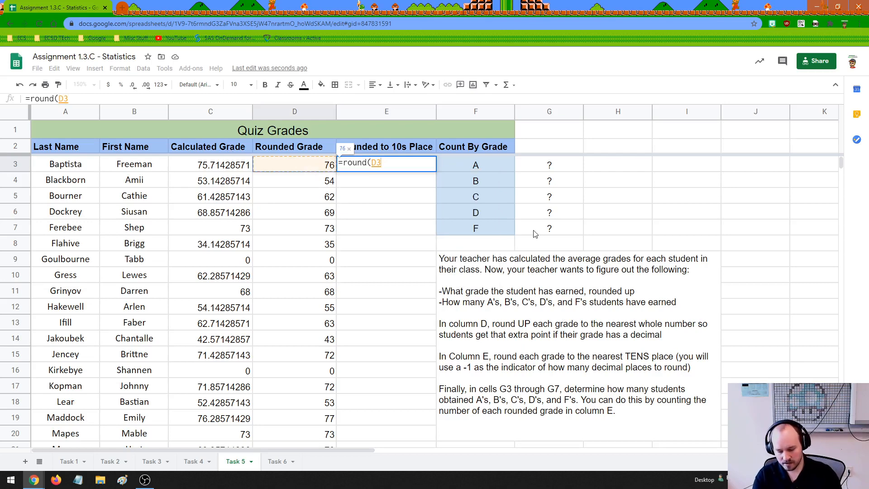
text(,)
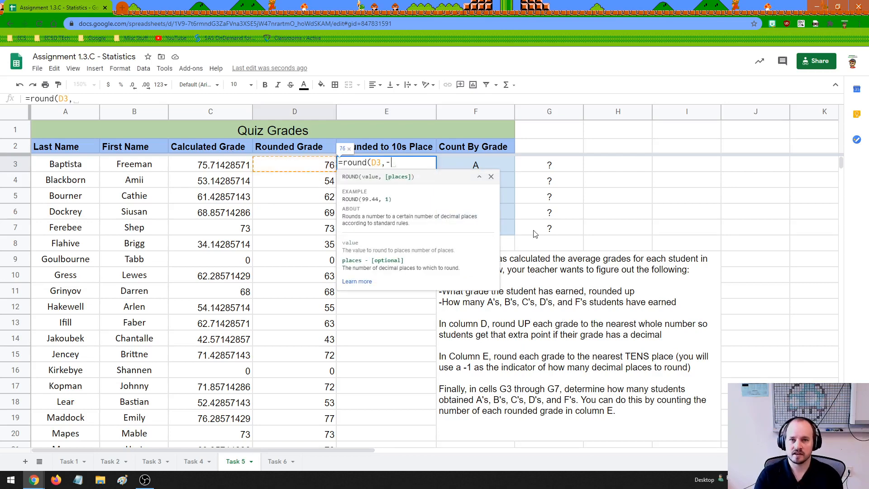
text(-1))
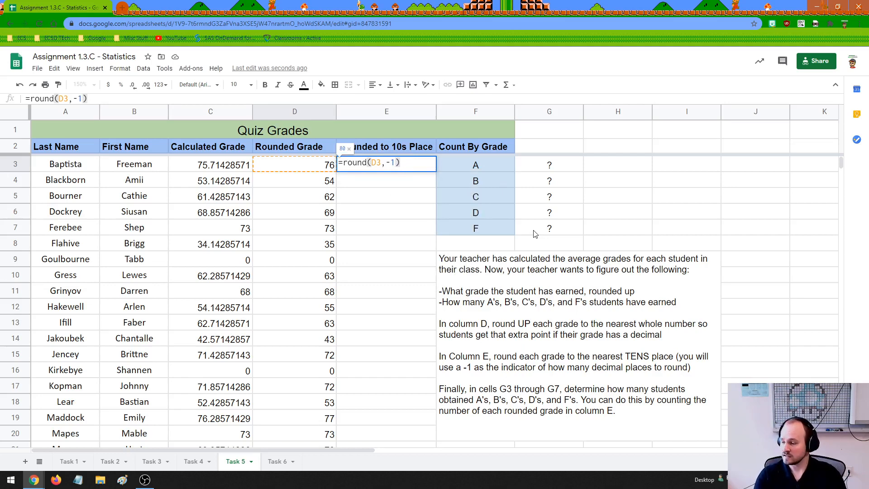
key(Return)
Fill E3's ROUND formula down the Rounded to 10s Place column and look over the filled cells.
click(323, 172)
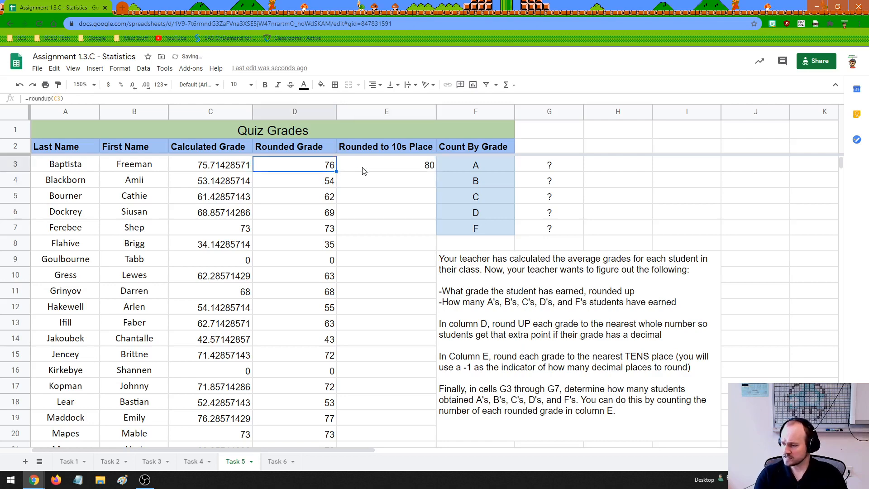
click(362, 171)
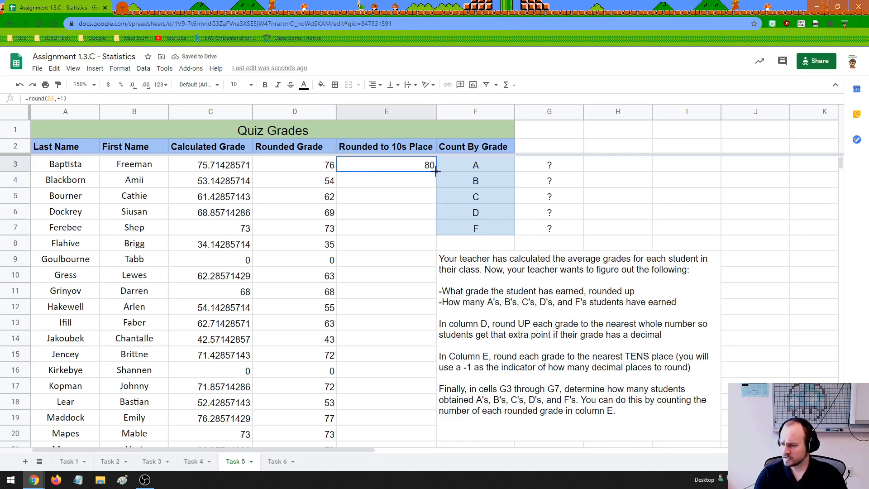
drag(436, 171, 433, 335)
scroll(421, 181, up, 3)
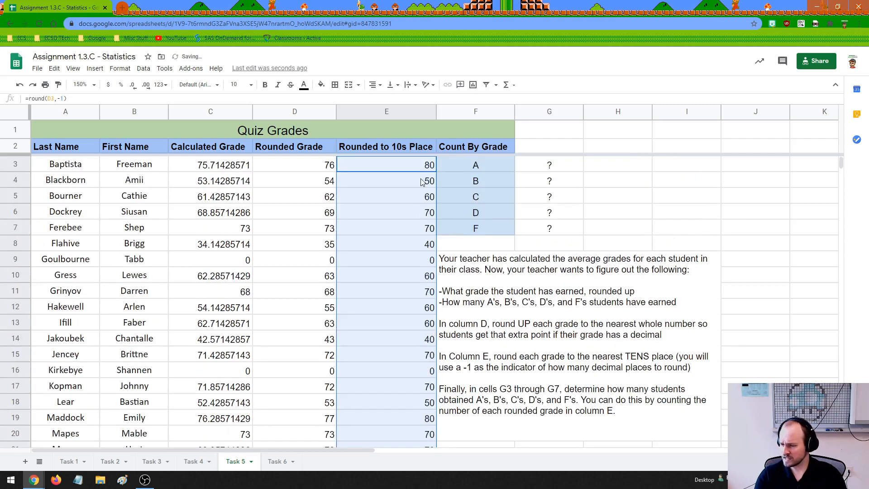
drag(413, 165, 403, 388)
click(401, 282)
Clear the question mark placeholder from G3, the count cell for grade A.
click(524, 164)
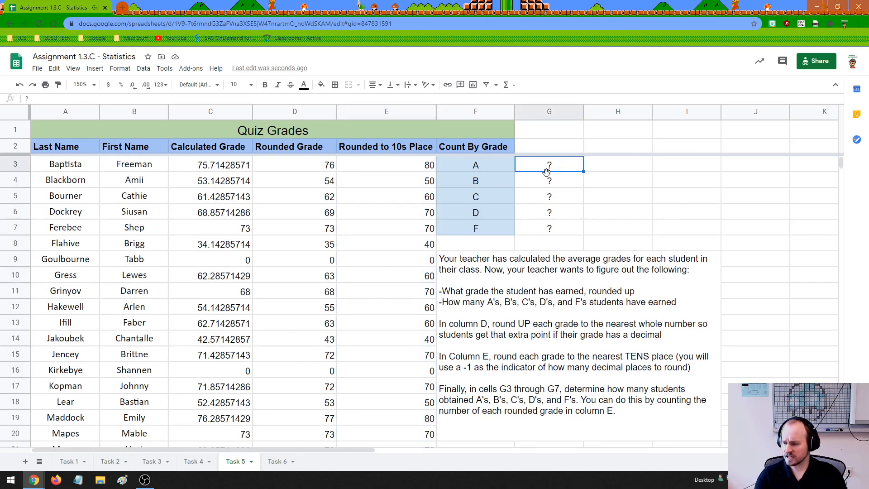
click(556, 184)
click(555, 170)
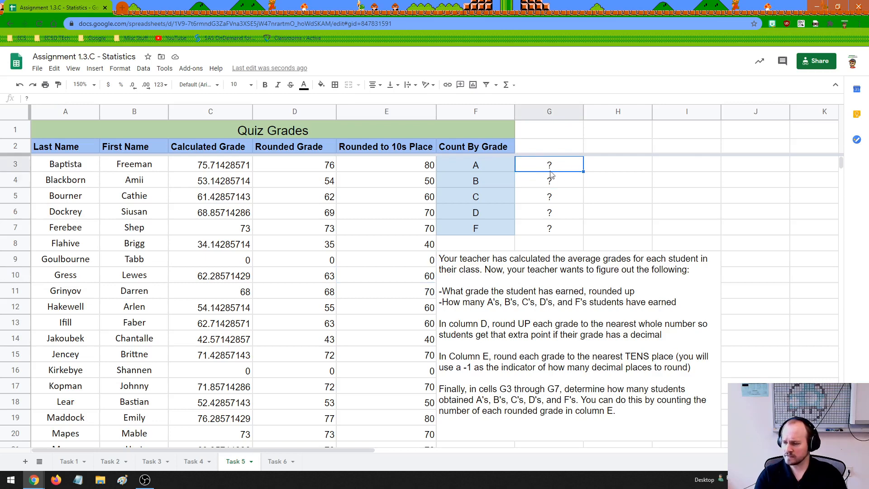
drag(555, 171, 554, 228)
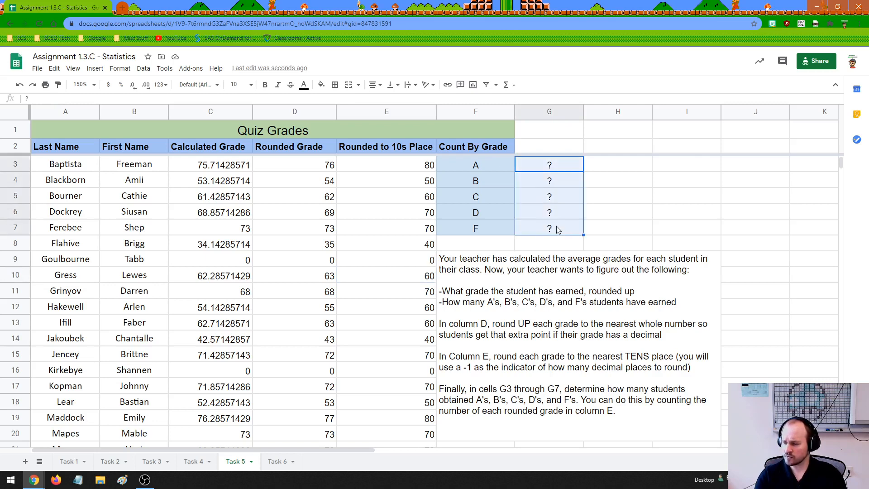
double_click(559, 167)
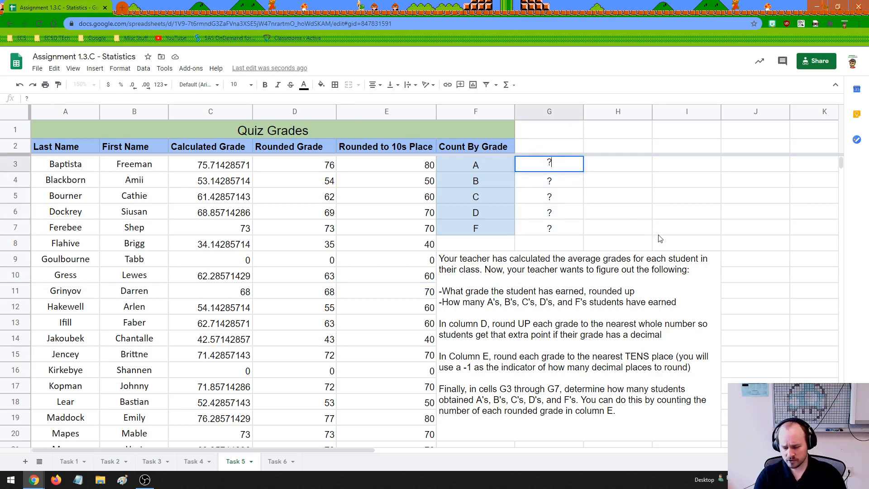
scroll(495, 297, down, 1)
scroll(495, 297, down, 1)
scroll(495, 297, up, 2)
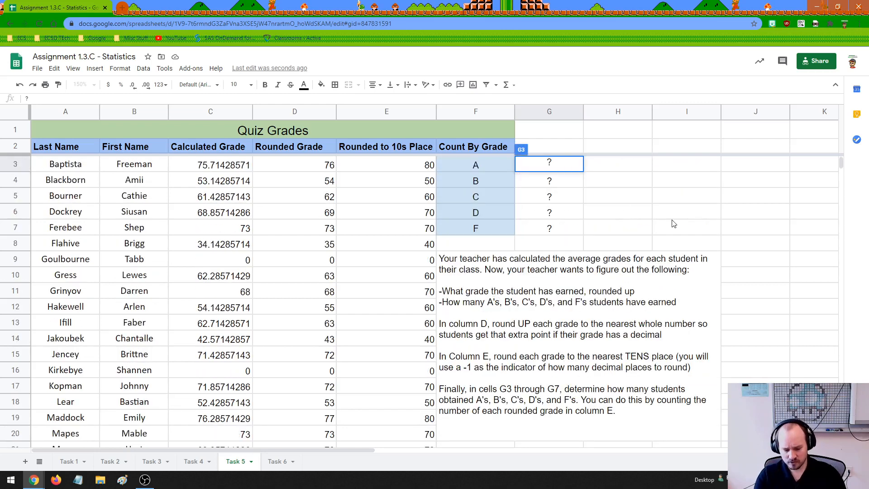
key(BackSpace)
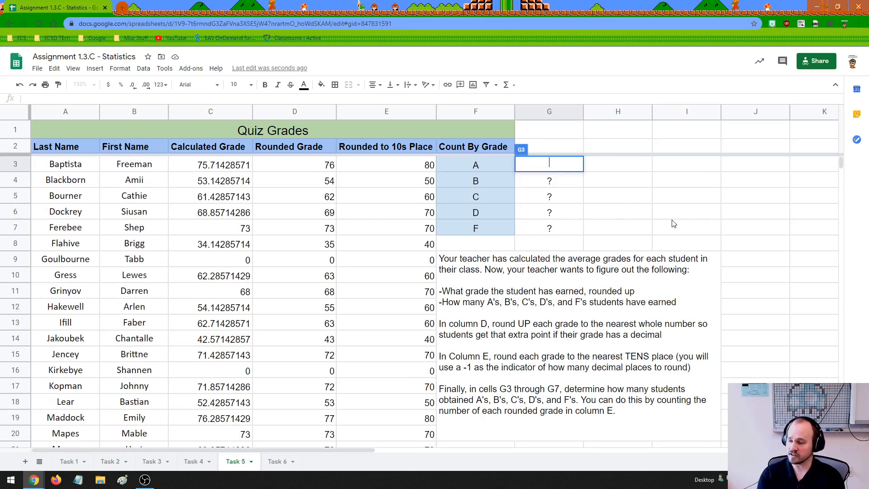
Enter =countif(E3:E22,">=90") in G3 to count the students who earned an A.
text(=countif)
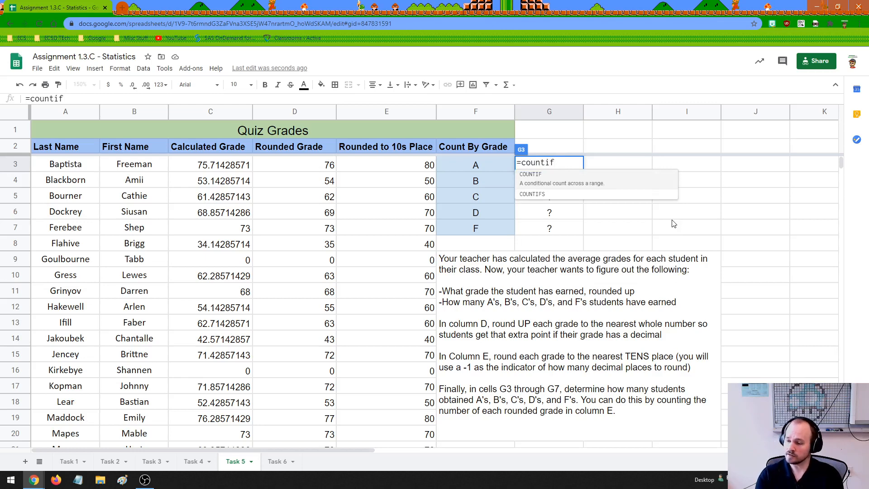
text(()
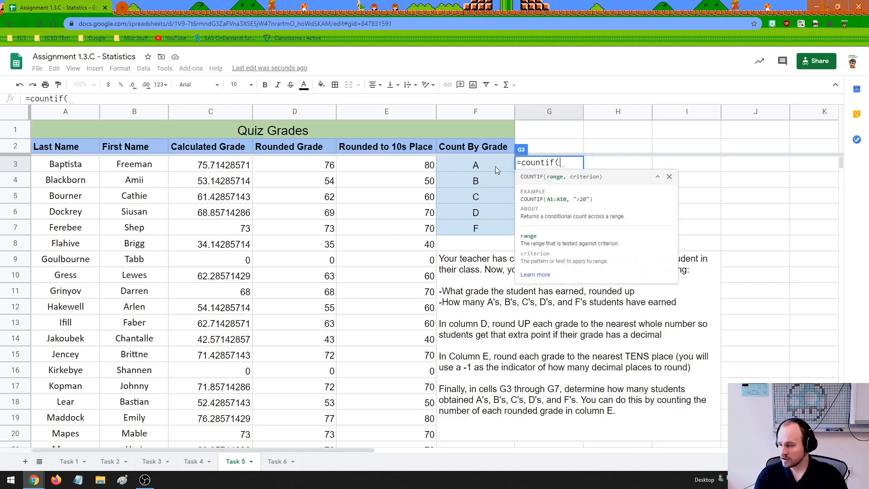
drag(394, 167, 407, 386)
scroll(472, 352, up, 3)
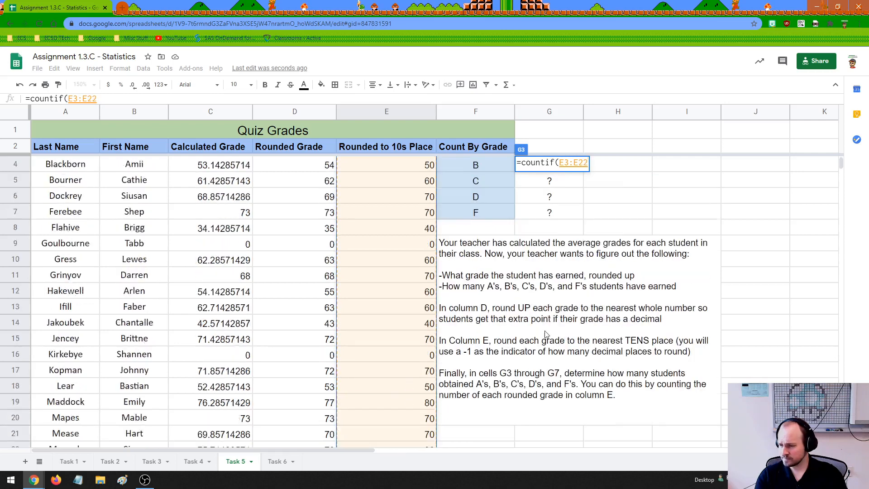
text(,)
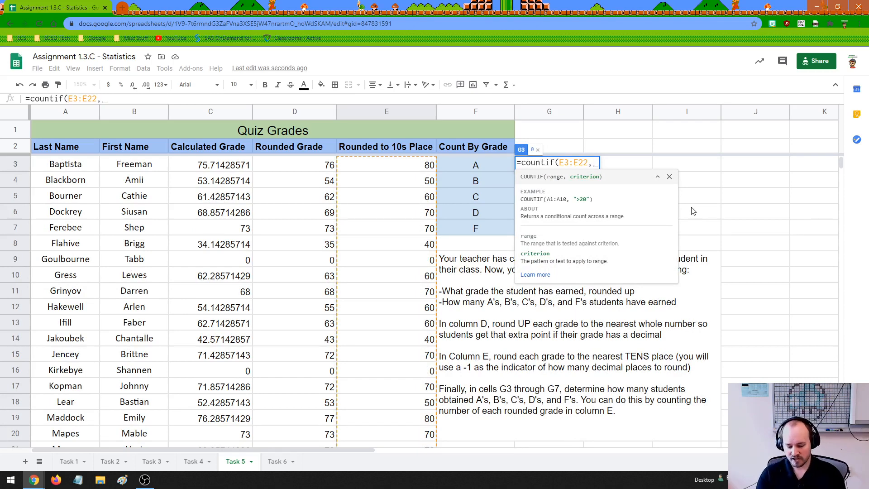
text(">)
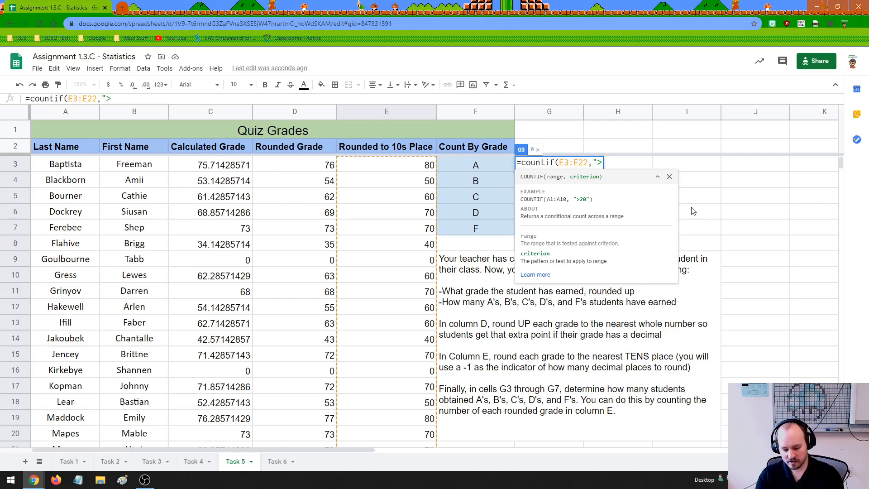
text(=90")
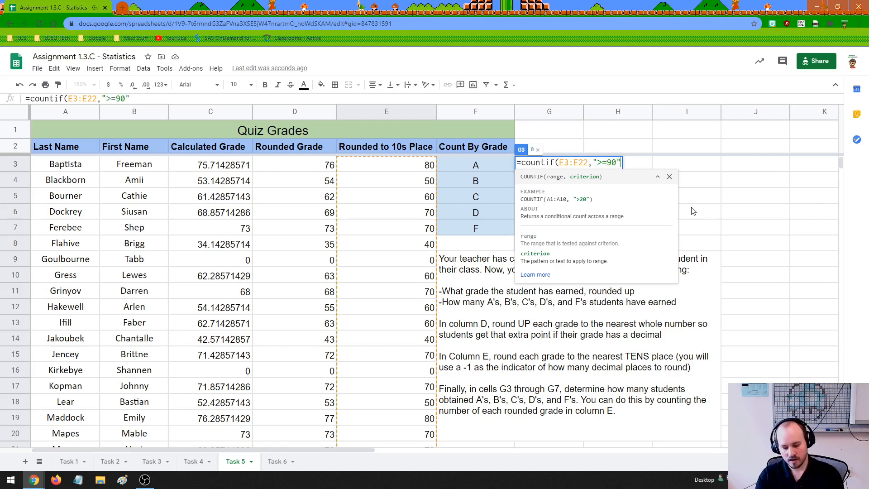
text())
key(Return)
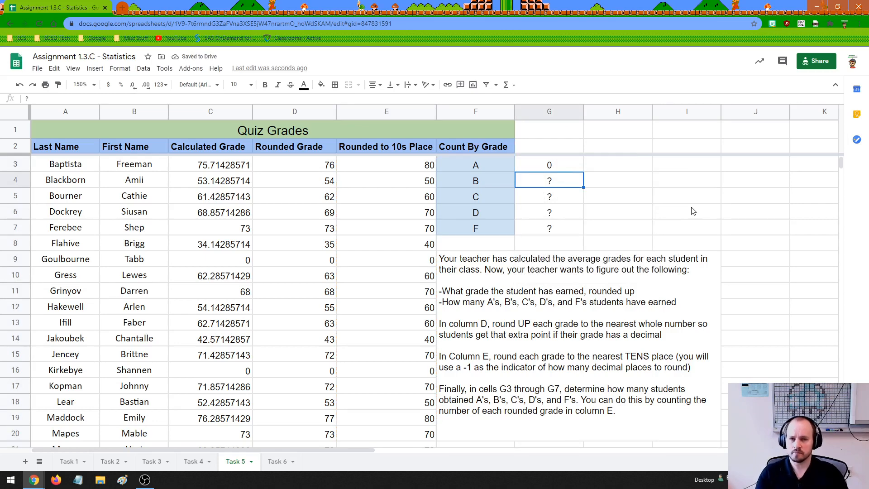
Replace the placeholder in G4 with =countif(E3:E22,"80") to count the students who earned a B.
double_click(555, 183)
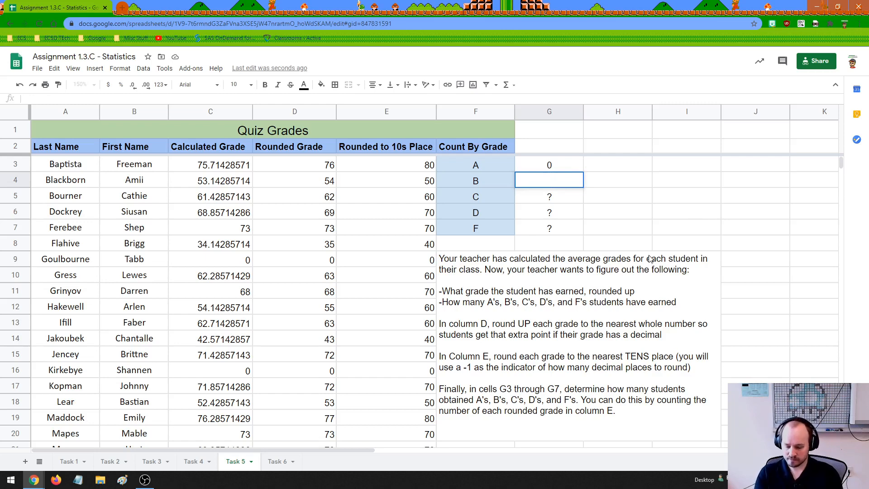
text(=countif)
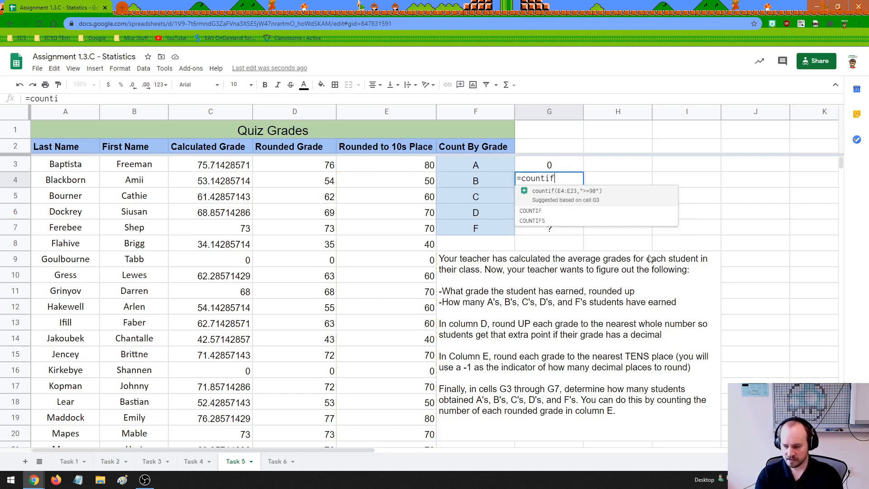
text(()
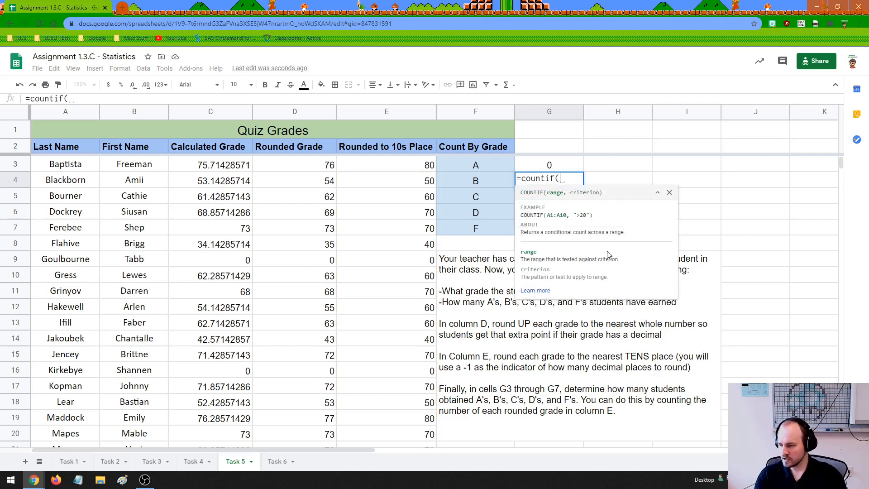
drag(401, 168, 501, 328)
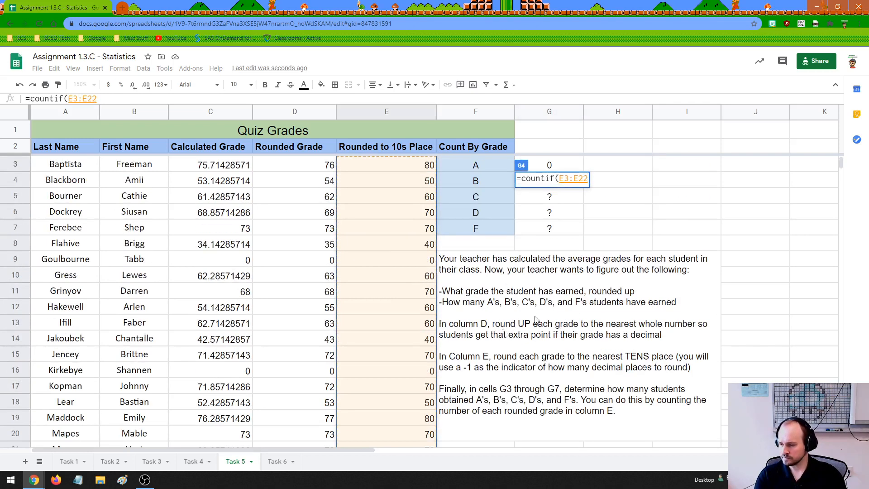
text(,"80)
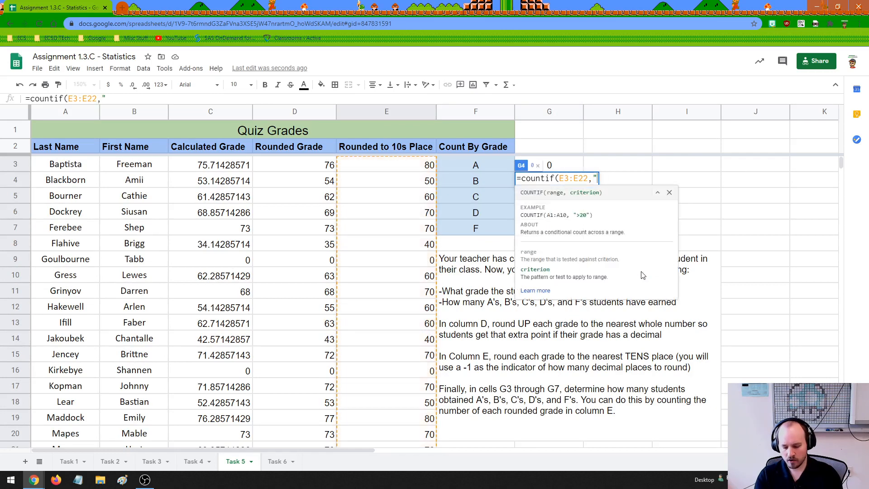
text("))
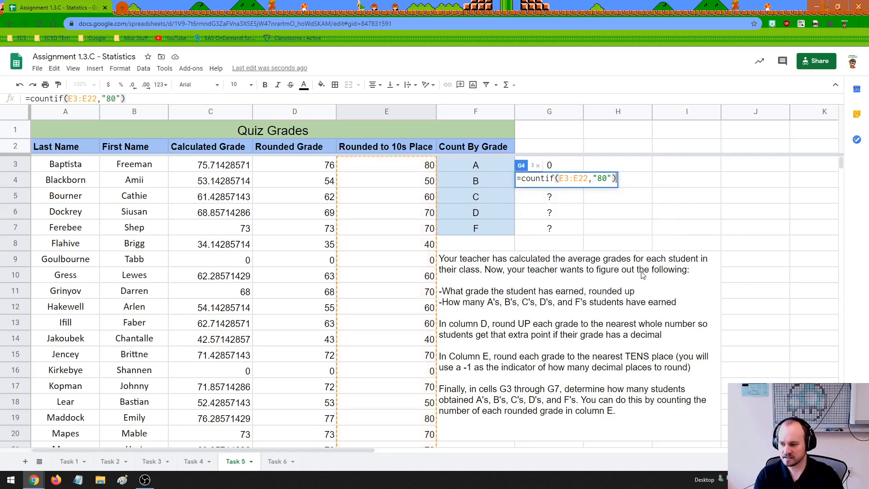
key(Return)
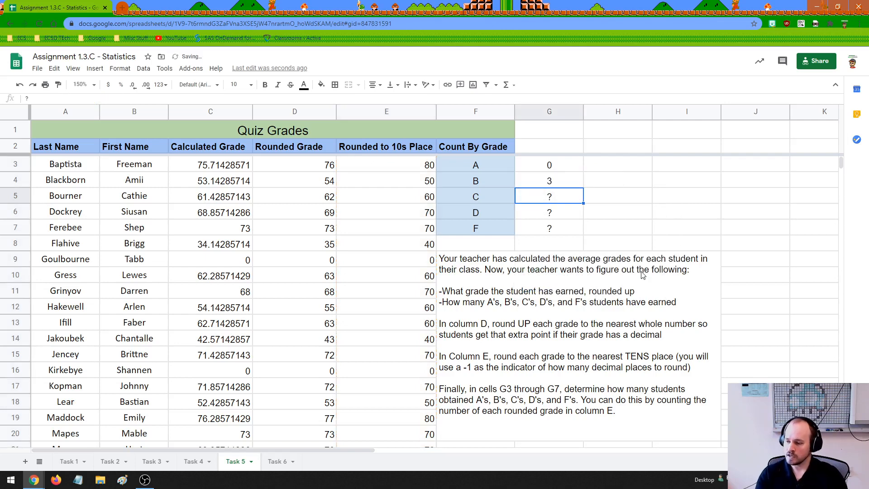
Replace the placeholder in G5 with =countif(E3:E22,"70") to count the students who earned a C.
click(549, 213)
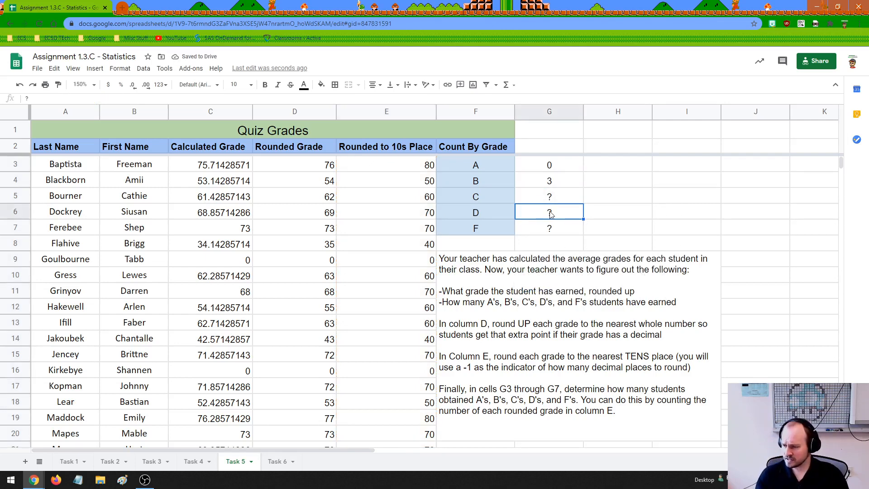
click(561, 199)
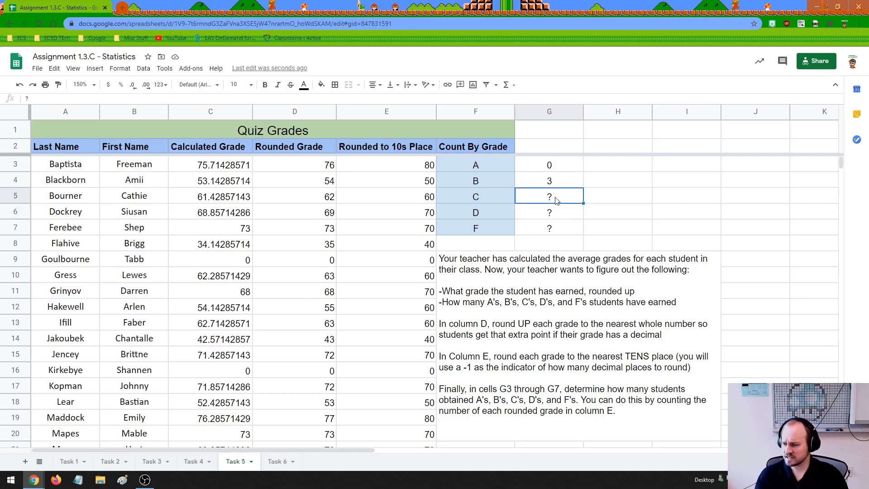
double_click(557, 201)
text(=countif)
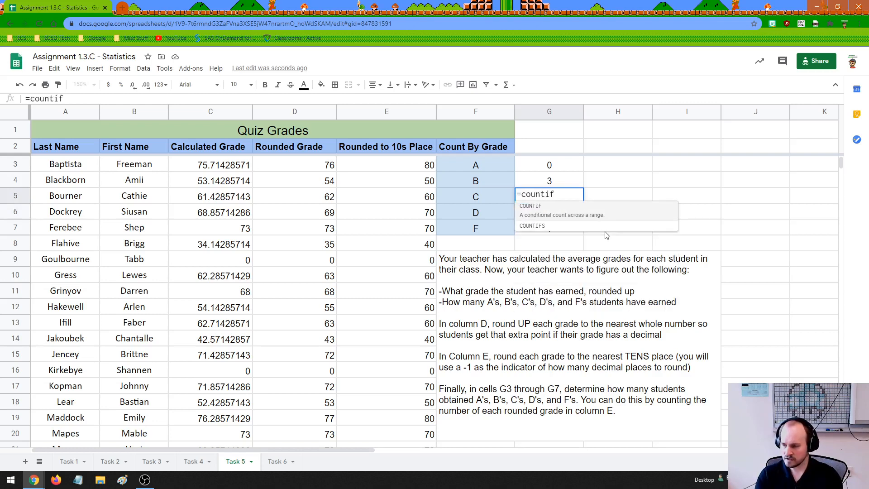
text(()
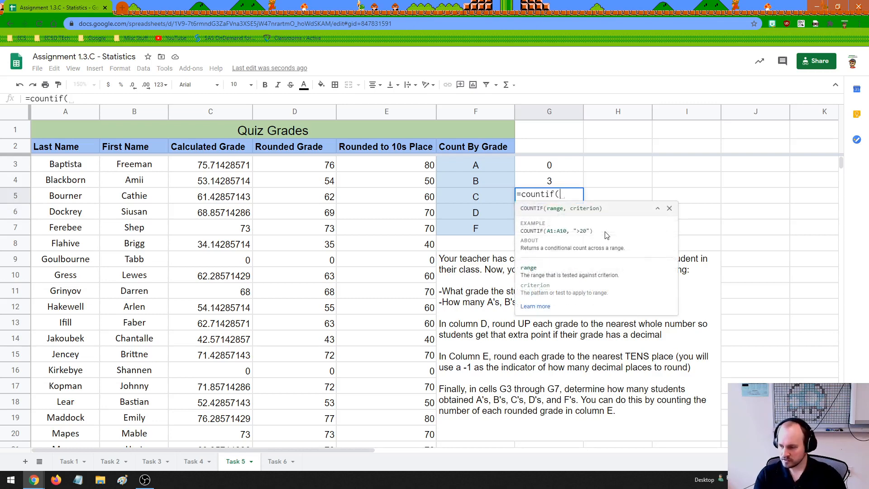
drag(407, 166, 413, 448)
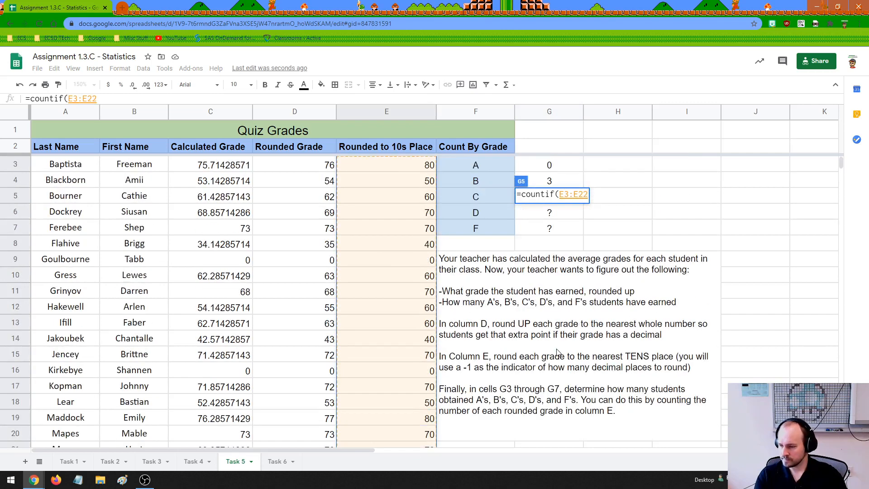
text(,"7)
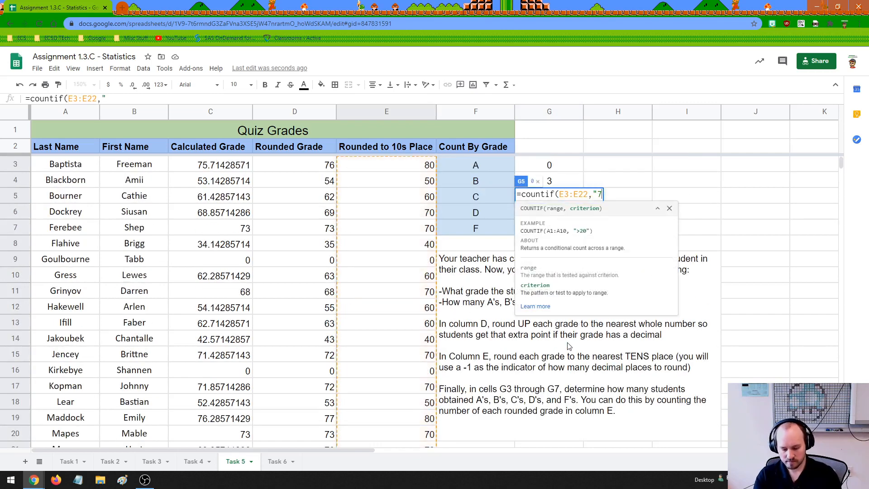
text(0"))
key(Return)
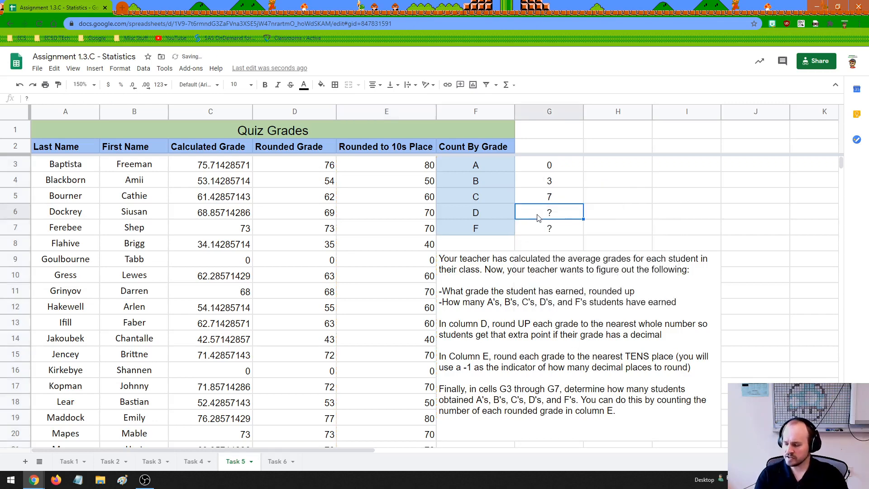
Review the grade count cells G3 to G7 against the rounded grades in column E.
click(555, 228)
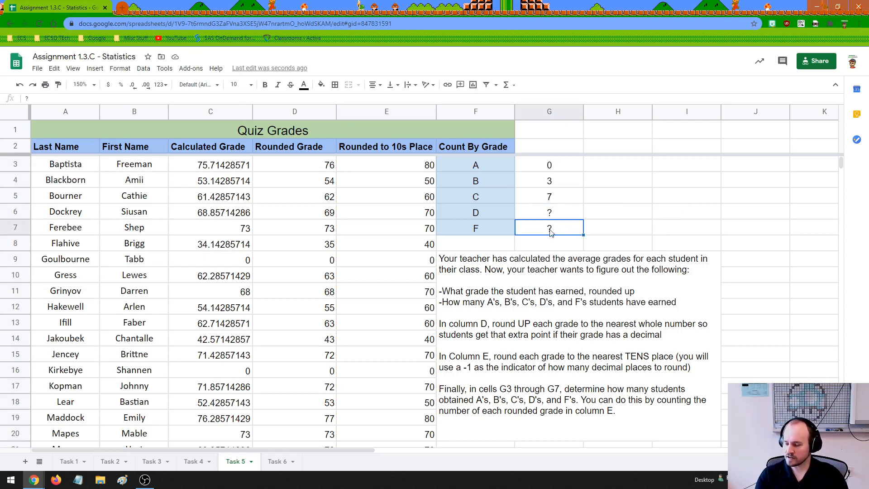
click(547, 244)
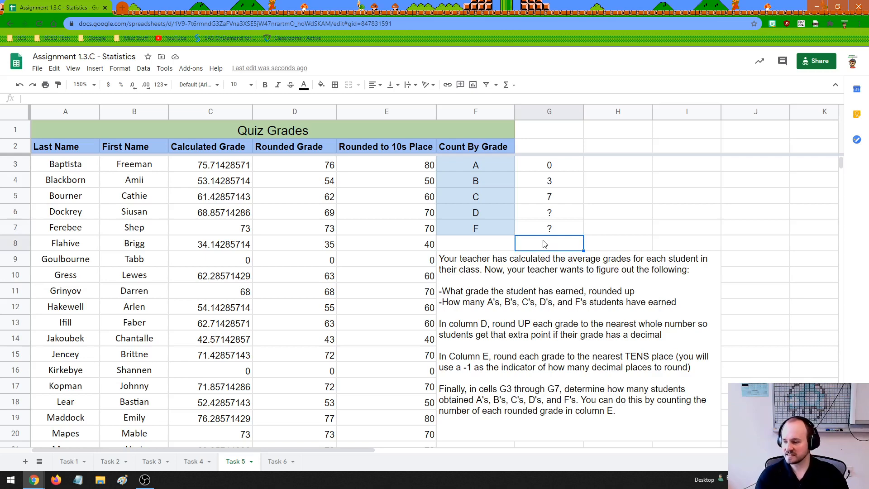
drag(536, 164, 541, 229)
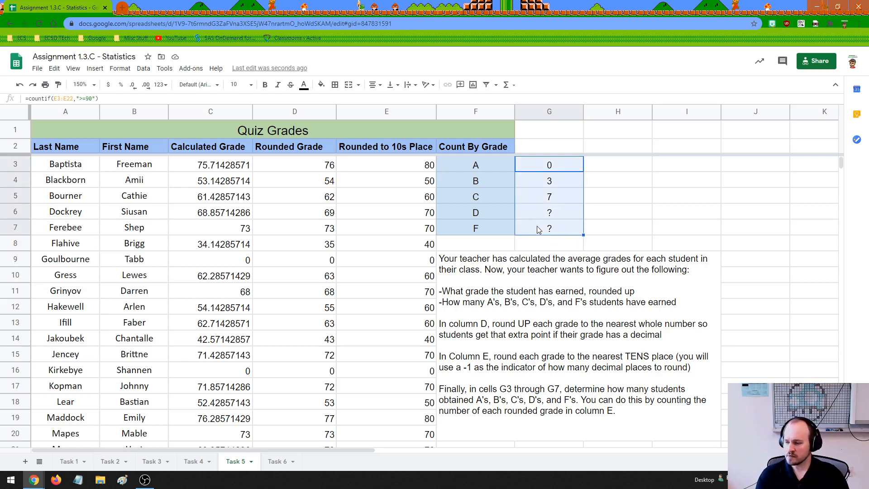
click(534, 243)
drag(421, 165, 414, 402)
drag(549, 168, 555, 227)
click(558, 247)
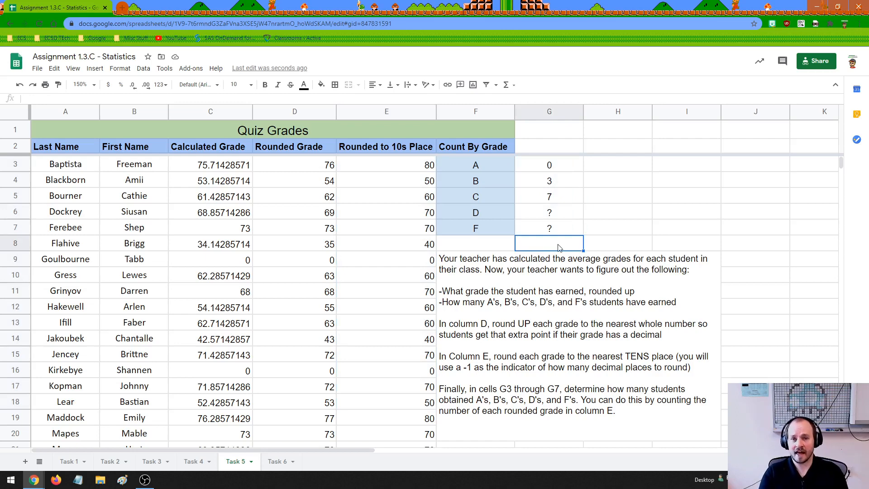
click(490, 247)
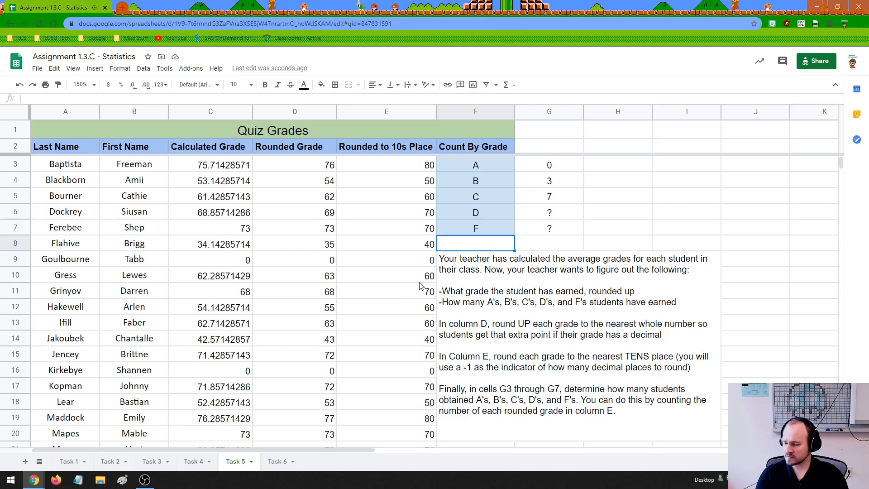
Switch to the Task 6 sheet and look through the Marvel character data to its last rows and back to the instructions.
click(278, 461)
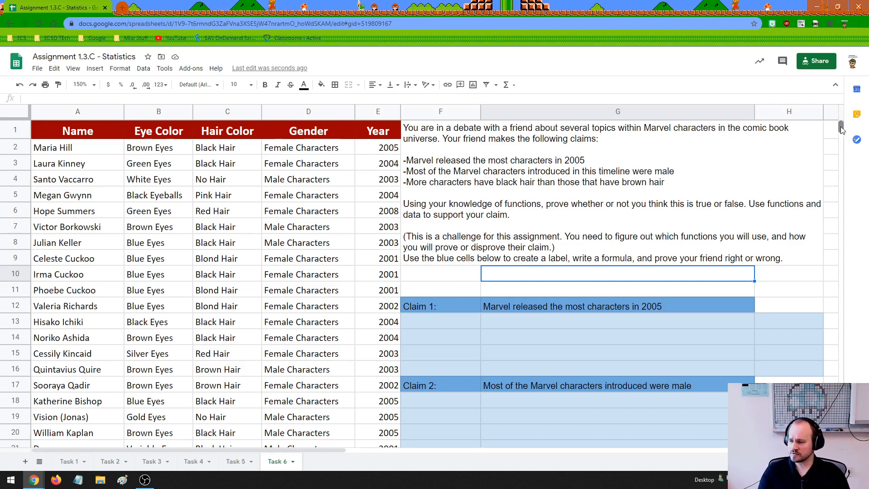
drag(840, 126, 840, 389)
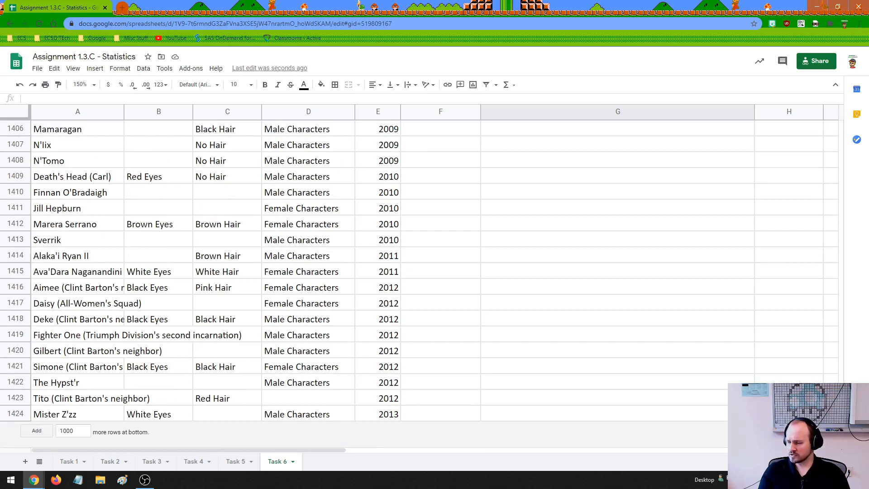
drag(840, 389, 796, 137)
double_click(781, 275)
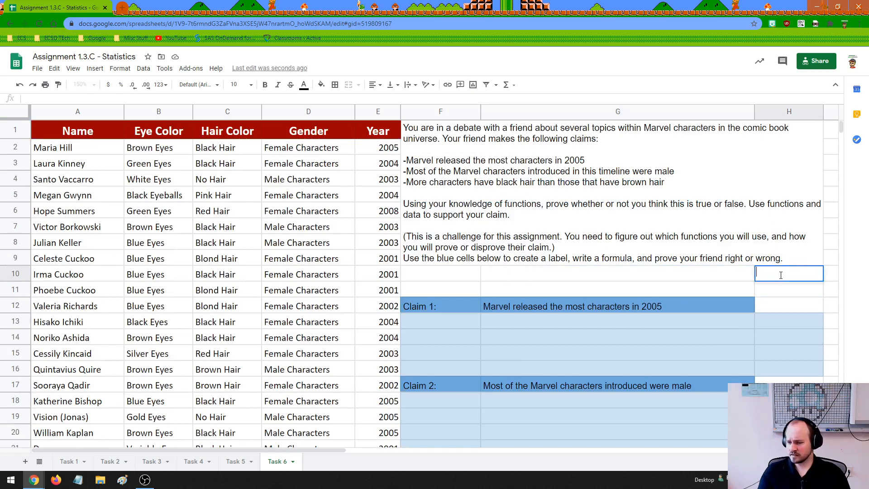
Note the character data's last row number in cell H10 as the positive number 1424.
text((1424))
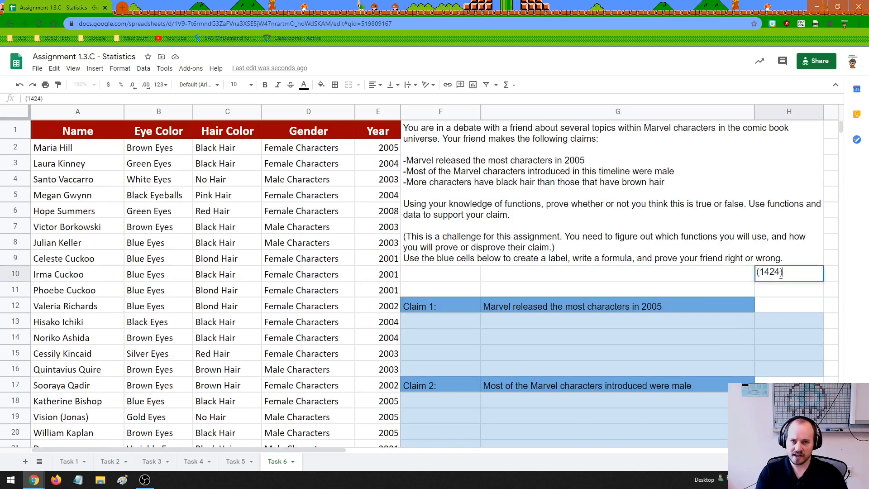
click(640, 276)
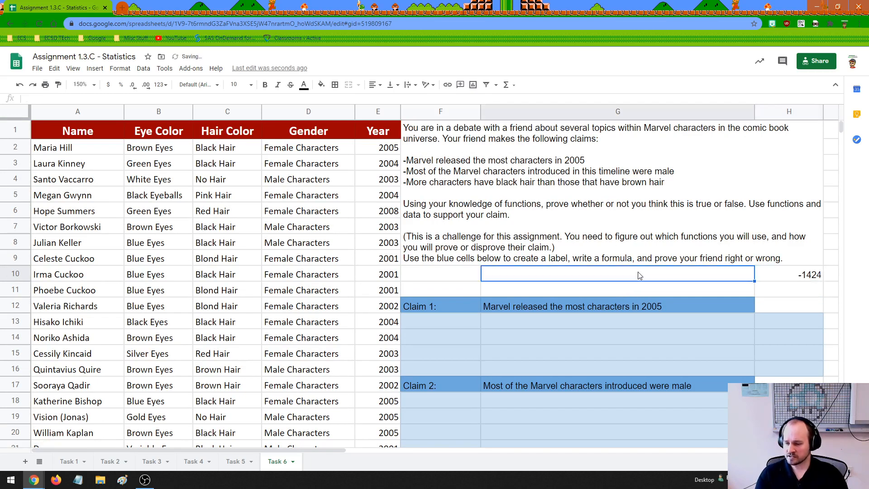
double_click(800, 272)
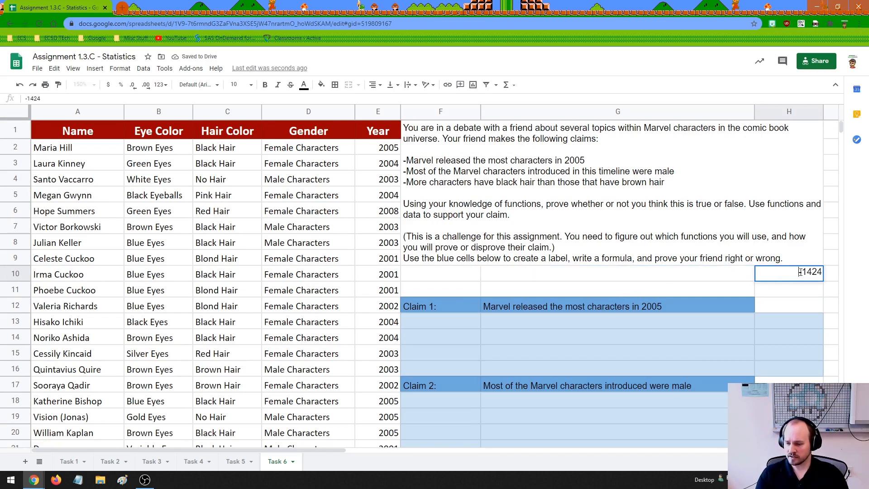
click(800, 272)
key(BackSpace)
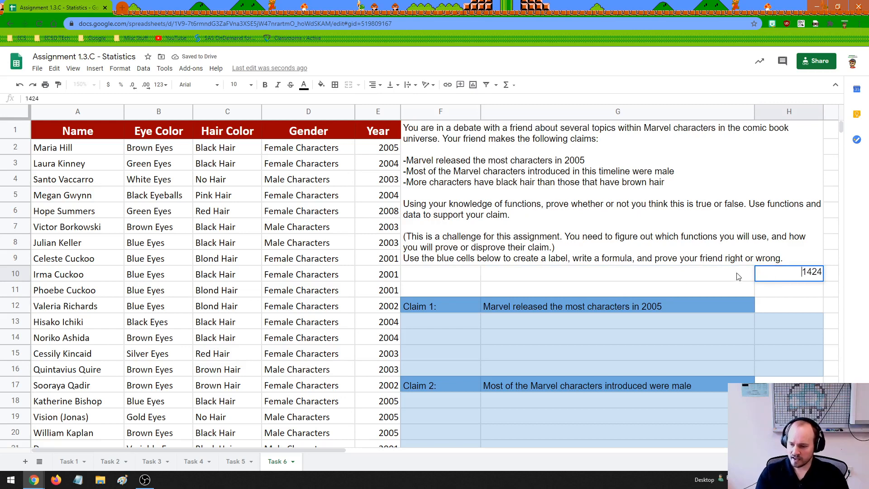
click(739, 277)
click(795, 274)
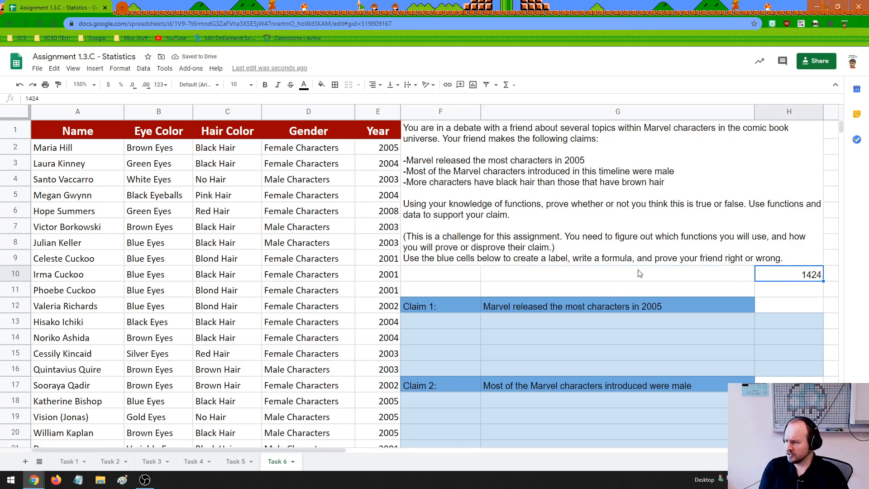
Review the data columns Name through Year, the task instructions and the answer areas for all three claims.
click(76, 112)
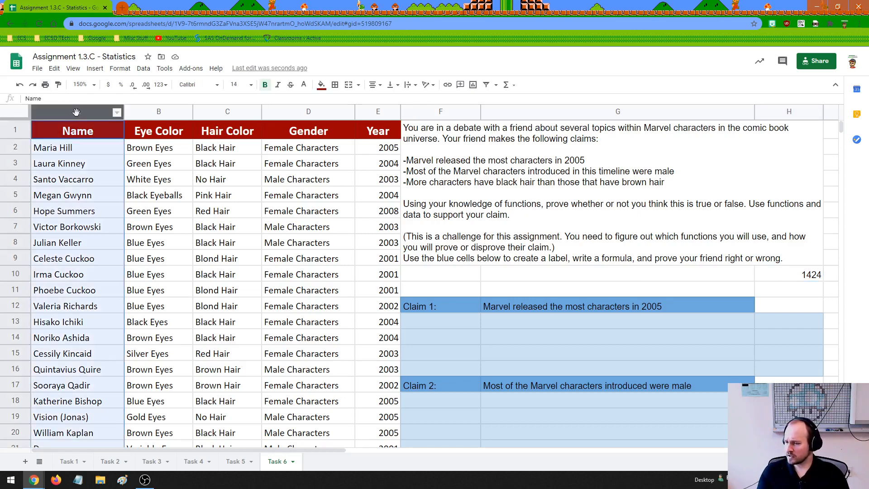
click(157, 116)
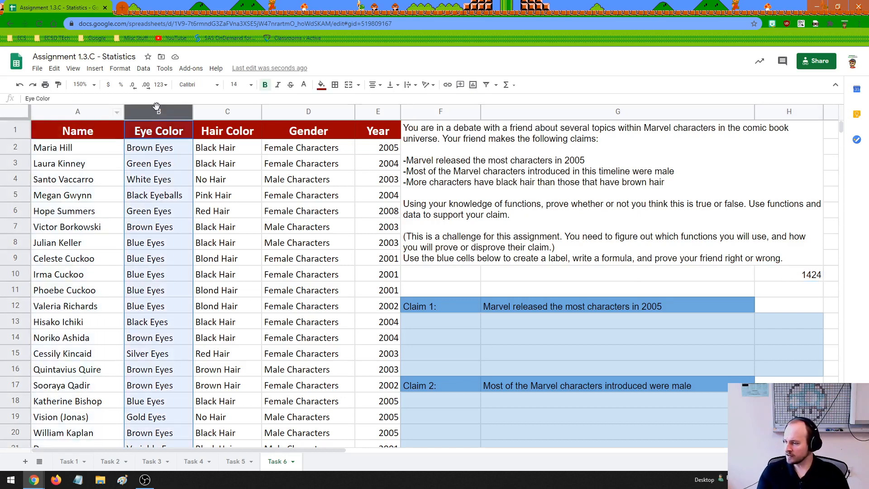
click(227, 113)
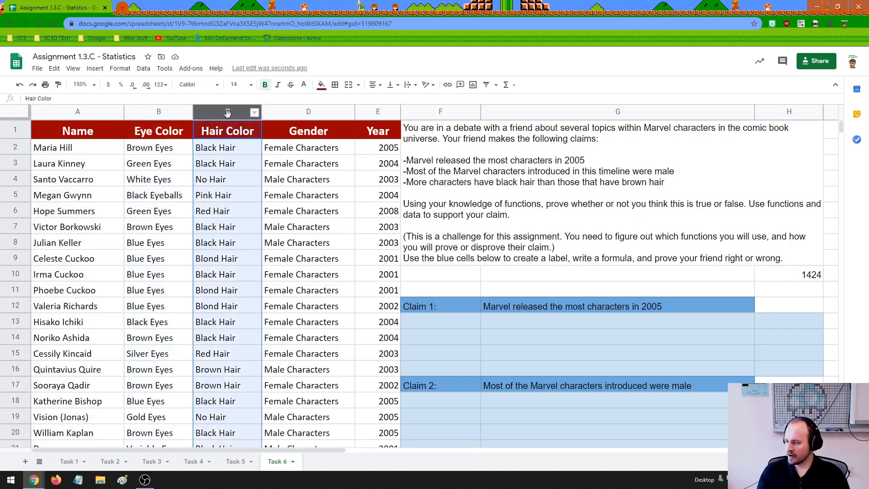
click(314, 113)
click(379, 117)
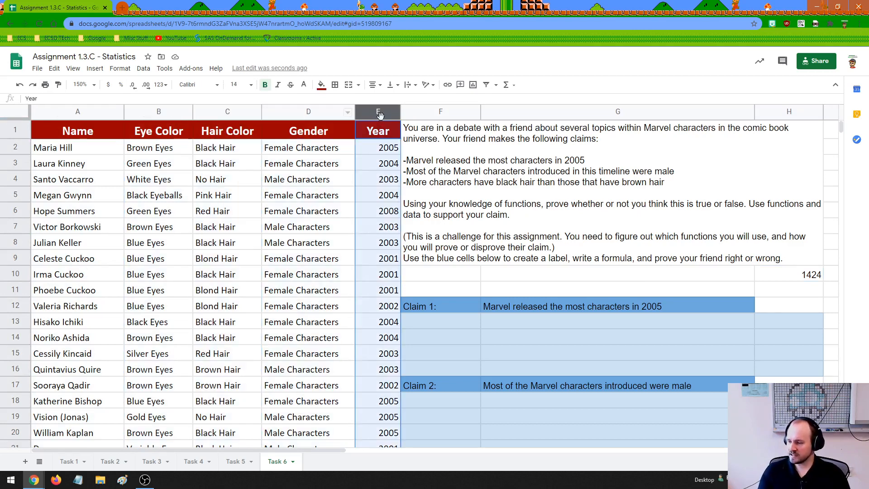
click(475, 164)
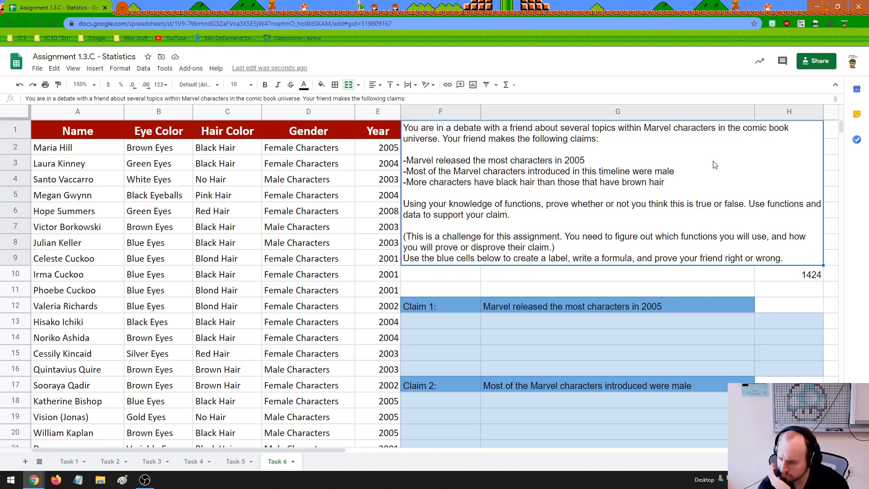
click(444, 327)
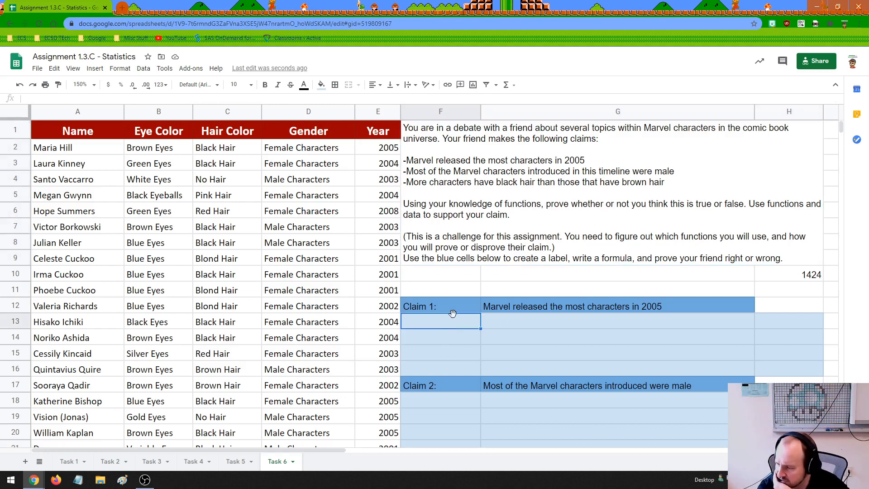
scroll(465, 312, down, 2)
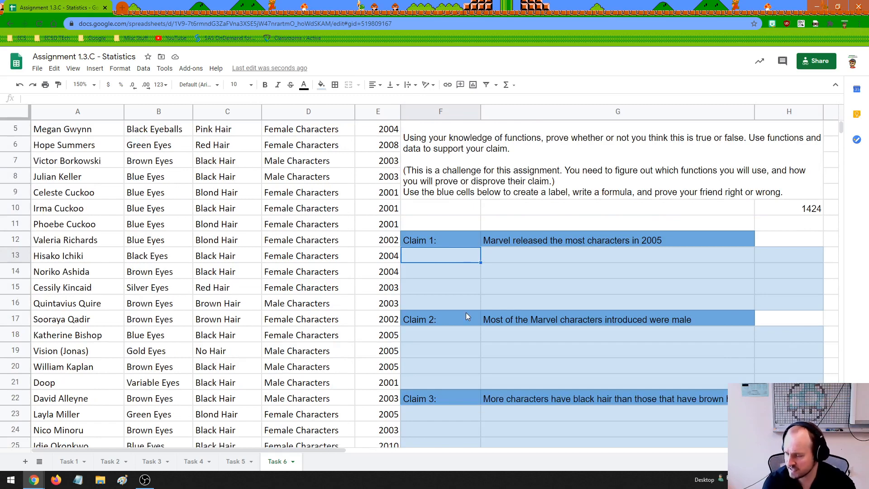
scroll(467, 316, down, 2)
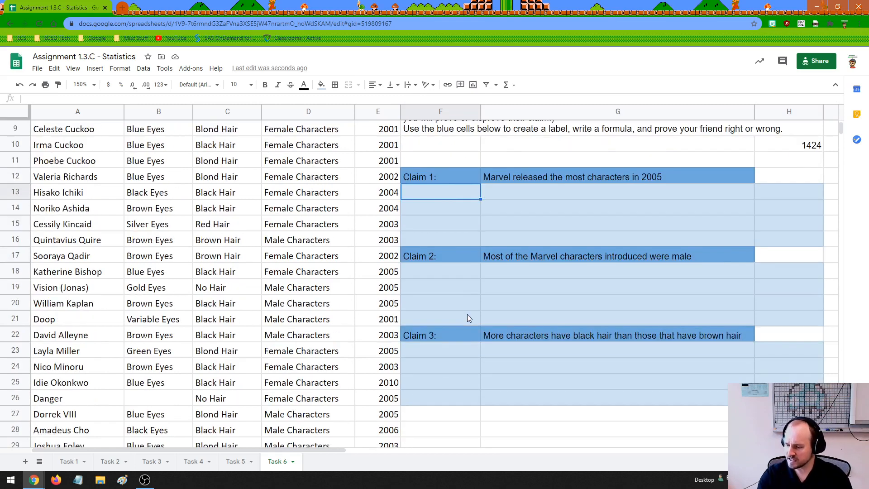
scroll(489, 377, up, 4)
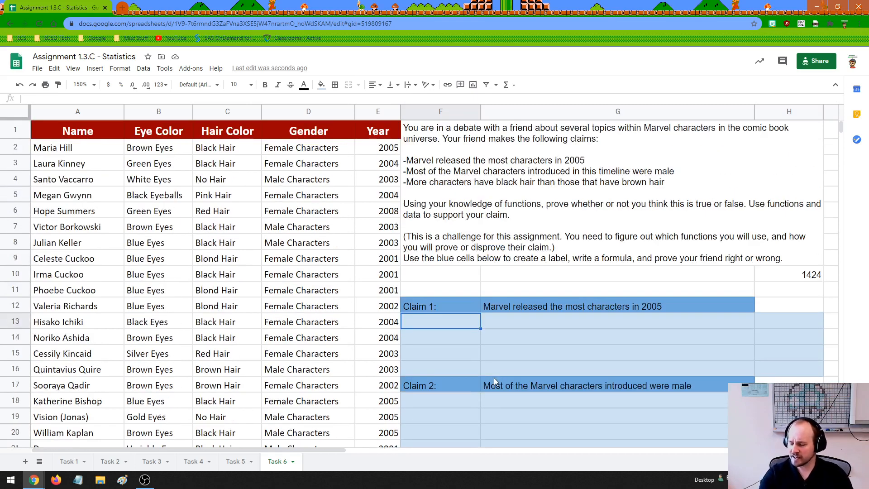
double_click(450, 325)
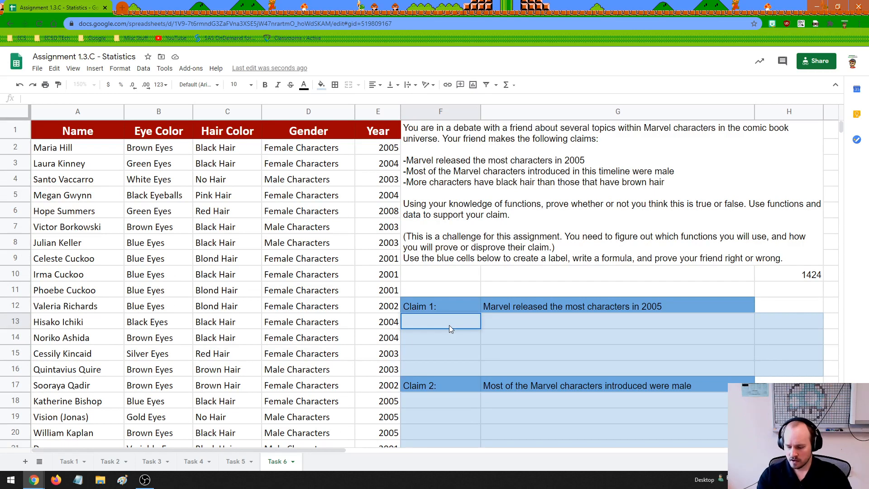
text(Year 2005 )
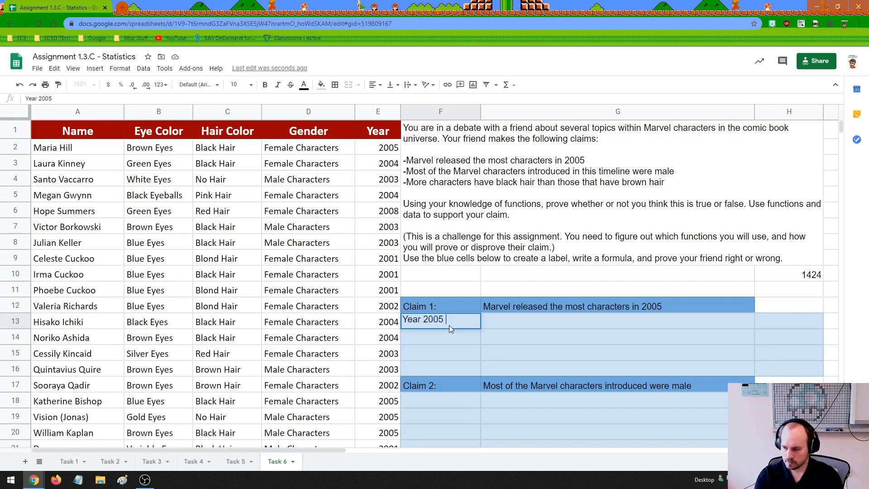
text(Charcs)
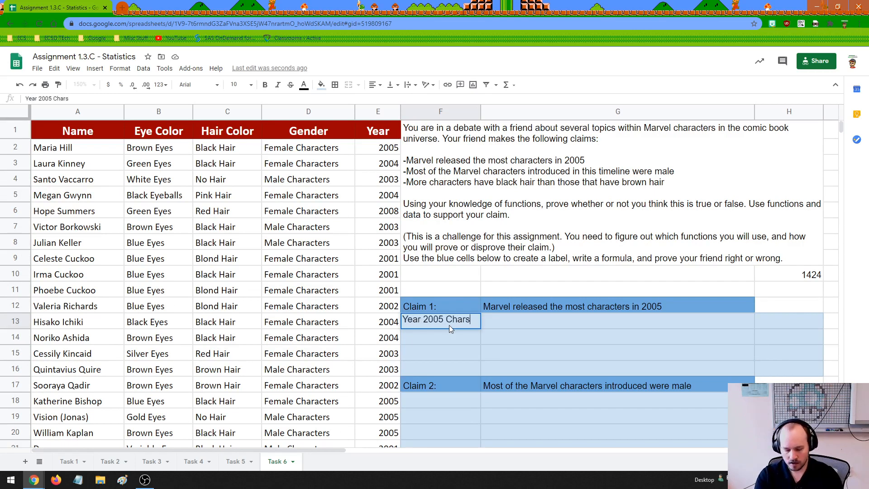
key(BackSpace)
key(BackSpace)
key(BackSpace)
key(BackSpace)
key(BackSpace)
key(BackSpace)
key(BackSpace)
key(BackSpace)
key(BackSpace)
key(BackSpace)
key(BackSpace)
key(BackSpace)
key(BackSpace)
key(BackSpace)
key(BackSpace)
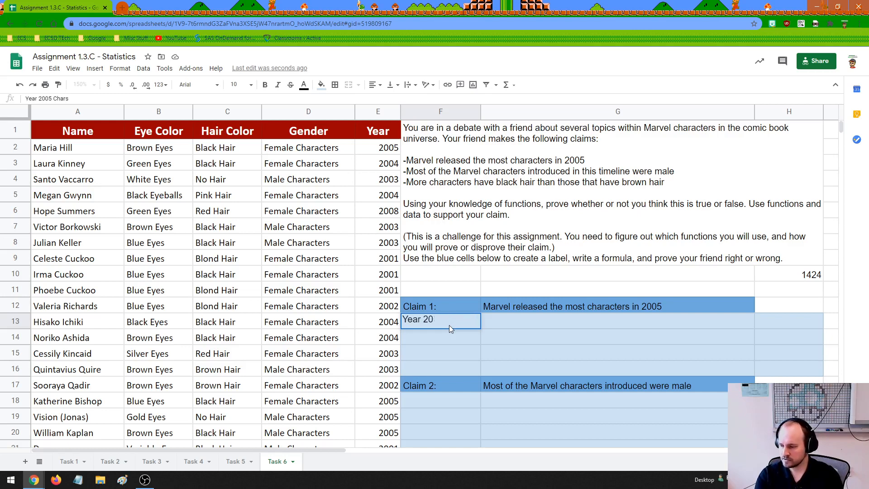
text(Numbe)
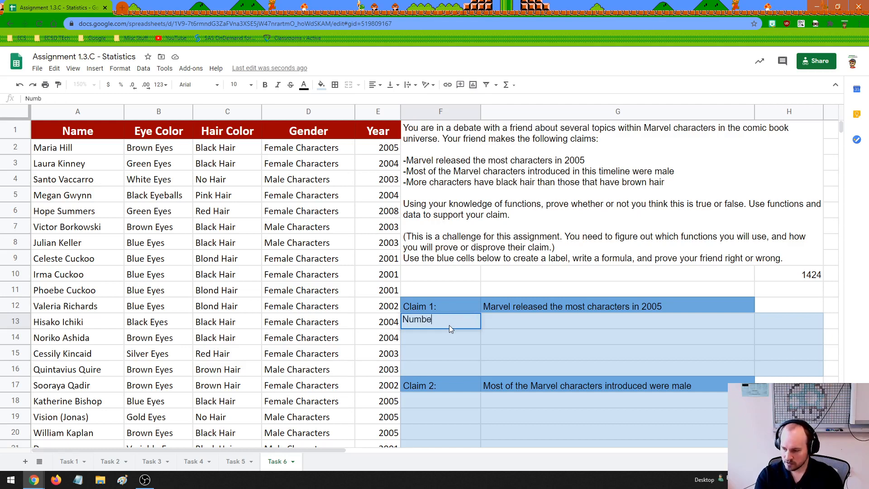
key(BackSpace)
key(BackSpace)
key(BackSpace)
key(BackSpace)
key(BackSpace)
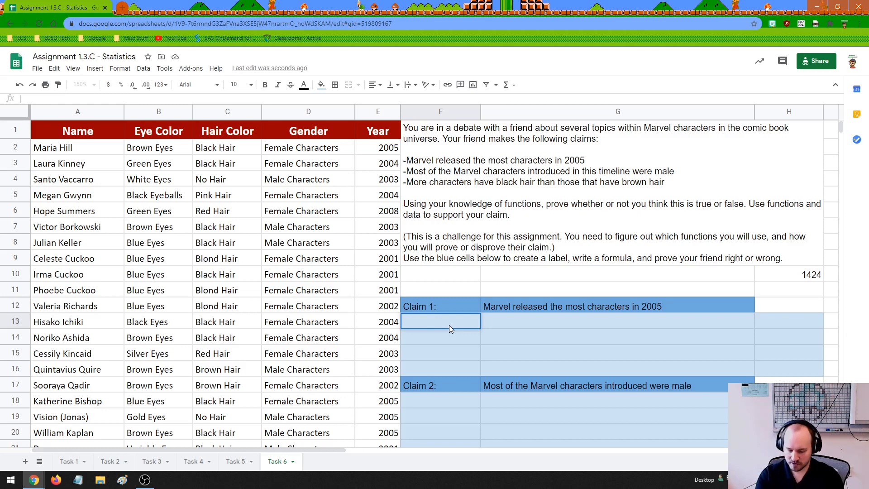
Label cell F13 under Claim 1 as "2005 characters:".
text(2005 chara)
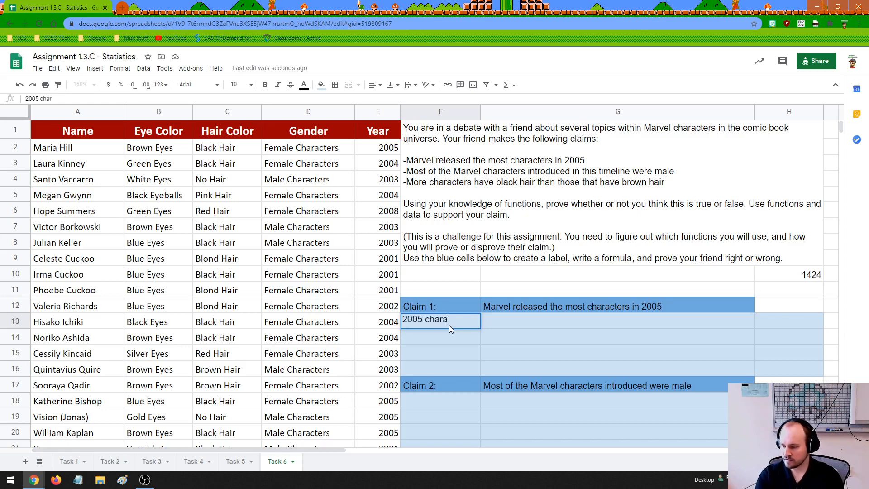
text(cters)
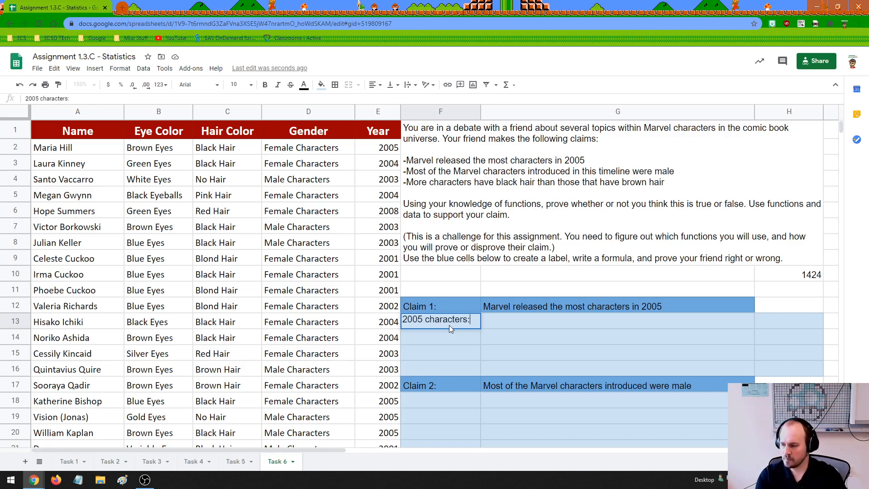
text(:)
click(497, 322)
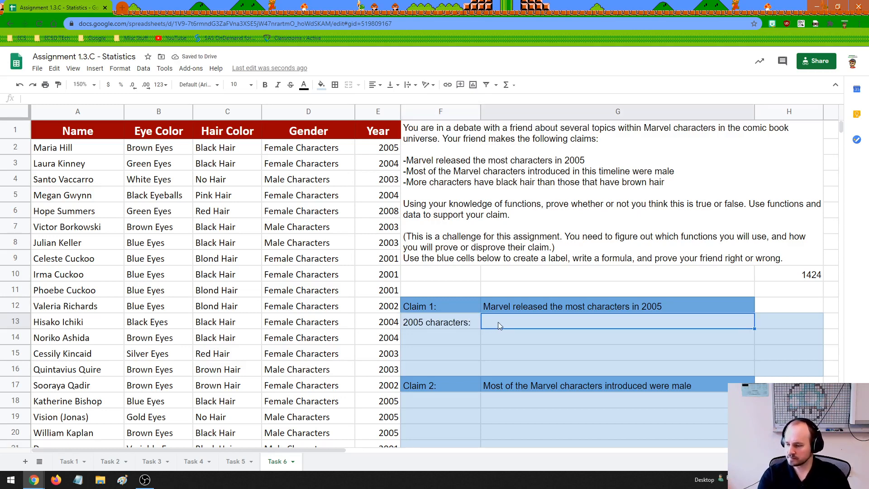
Enter =countif(E2:E1424,"2005") in G13 to count the characters released in 2005.
double_click(497, 322)
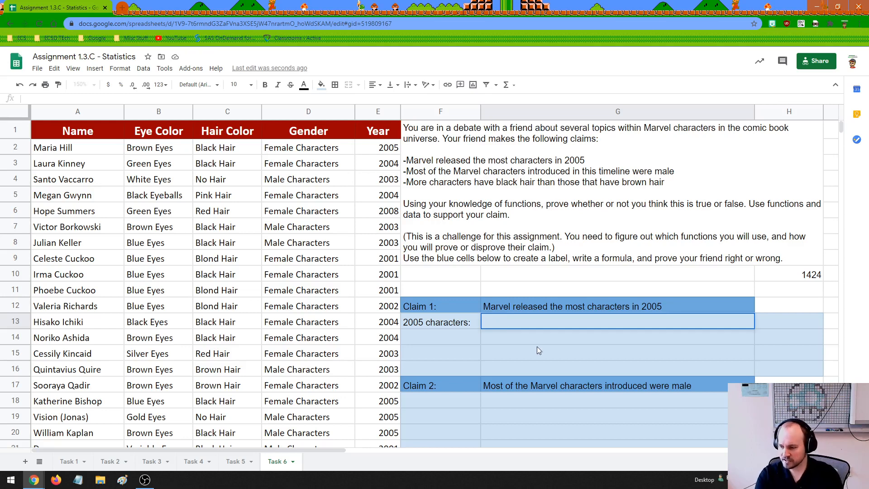
text(=count)
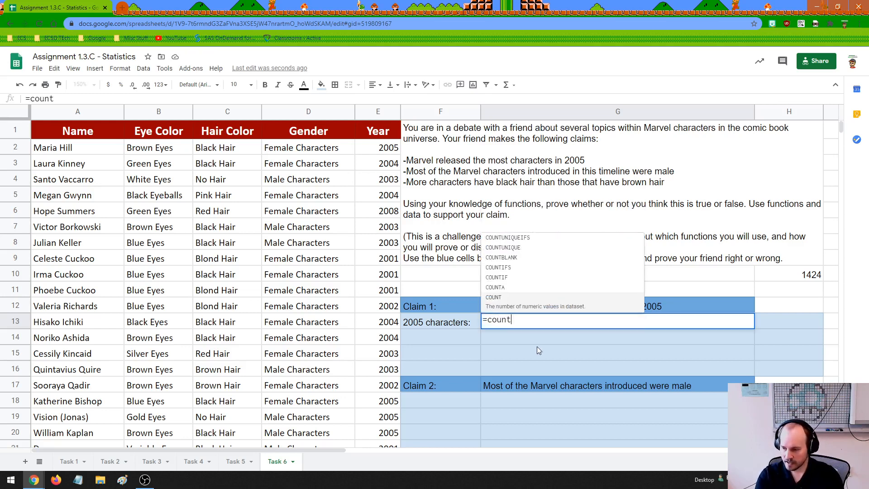
text(if()
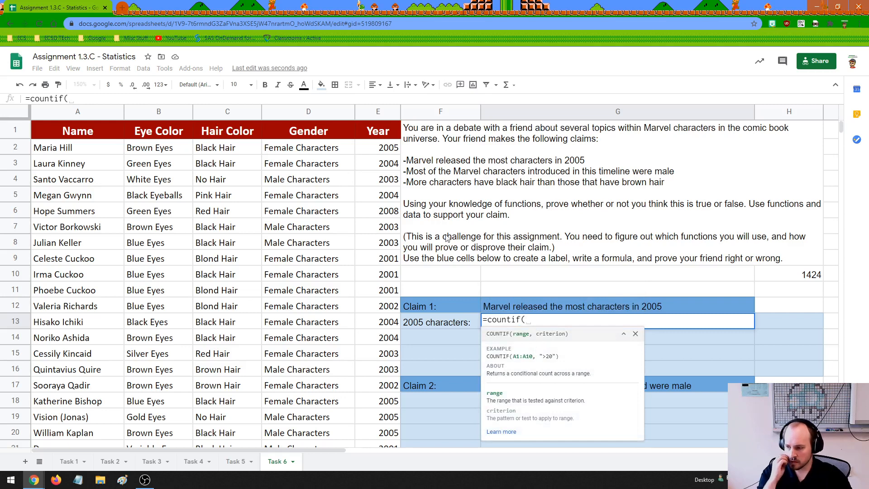
click(384, 149)
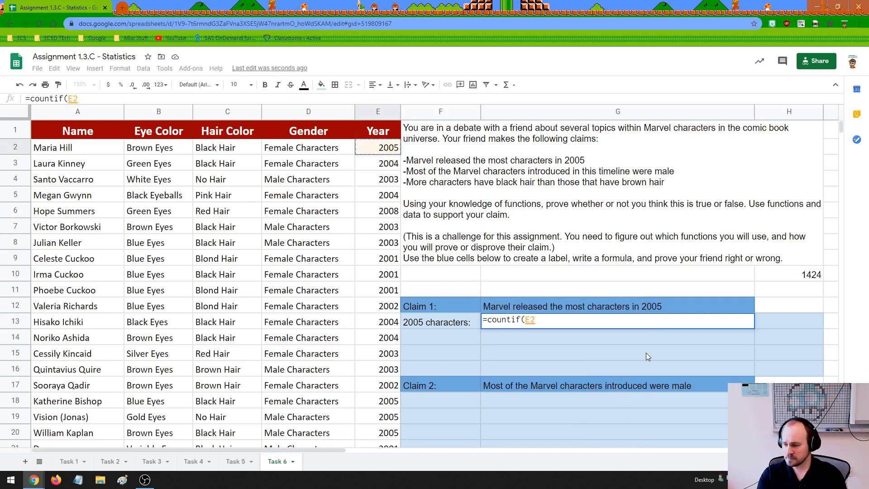
text(:E1424)
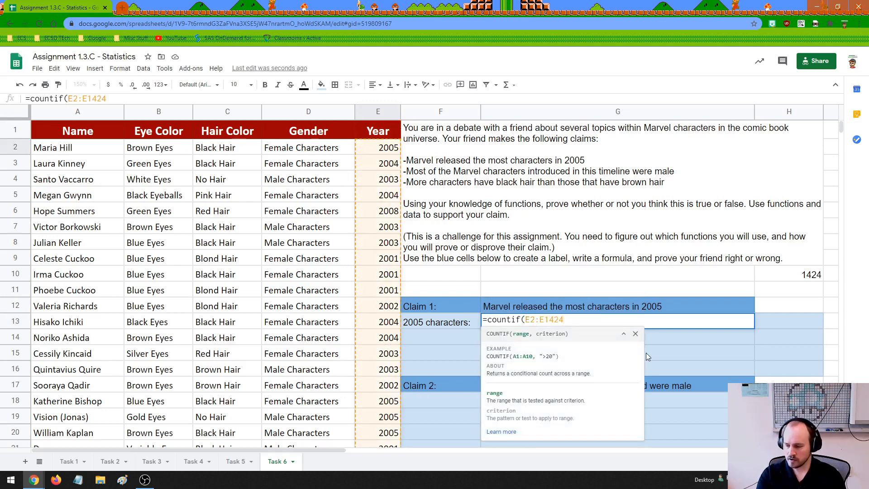
text(,"20)
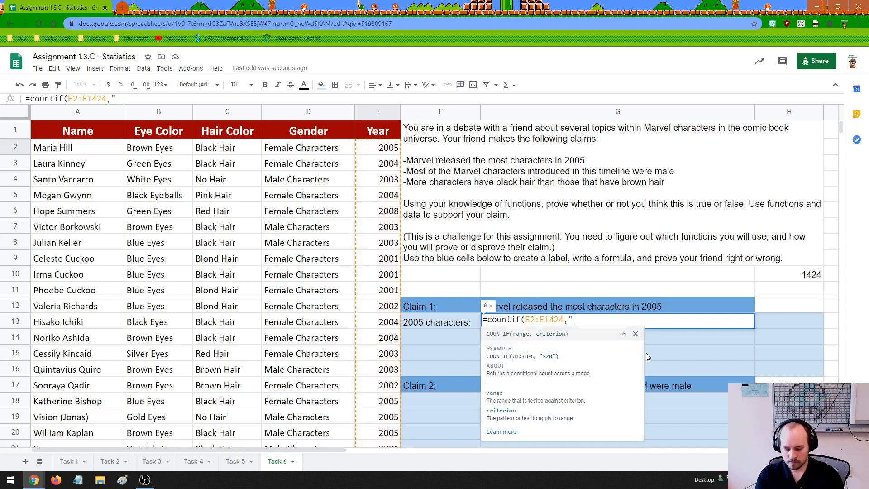
text(05"))
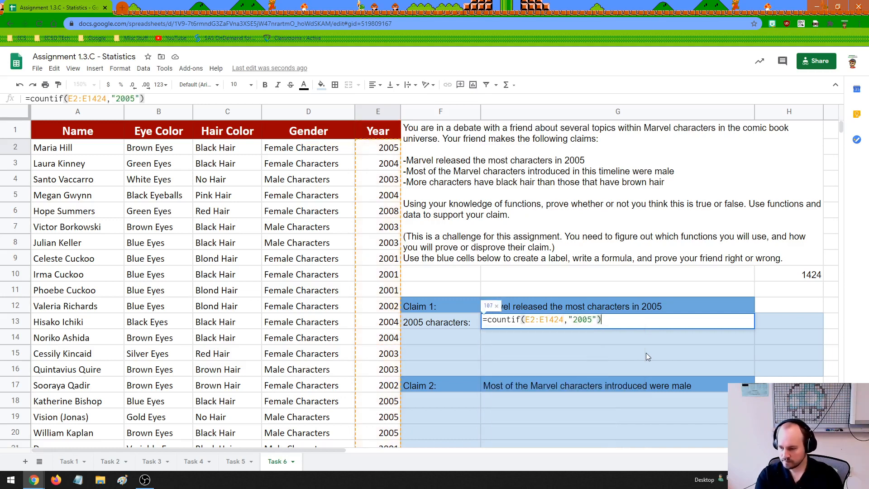
key(Return)
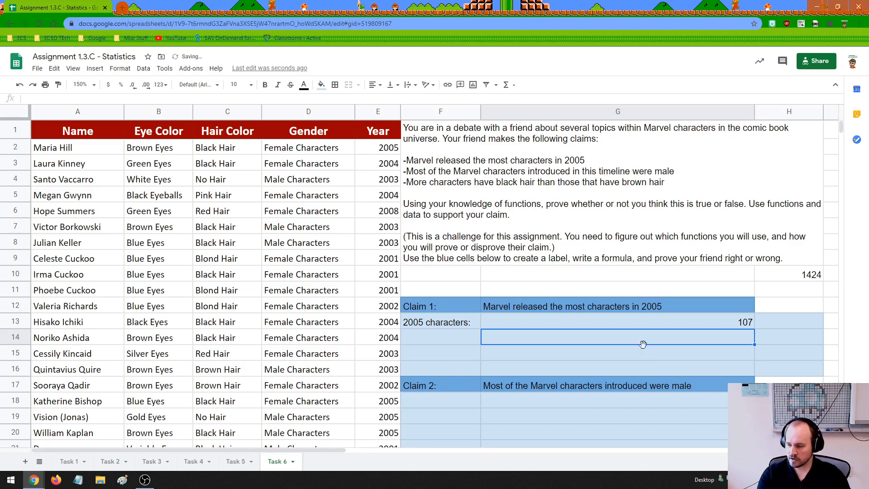
Inspect the range and criterion in G13's COUNTIF formula, then leave it for the empty label cell F14.
double_click(654, 320)
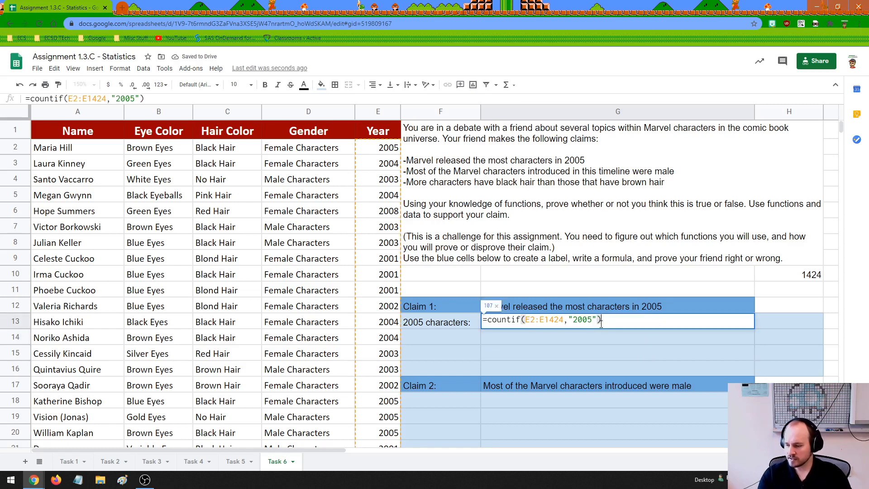
drag(527, 320, 596, 323)
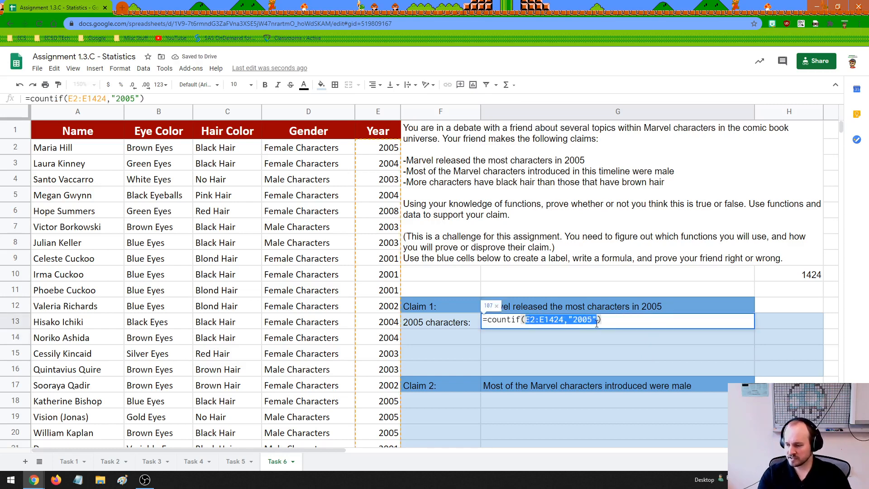
click(605, 322)
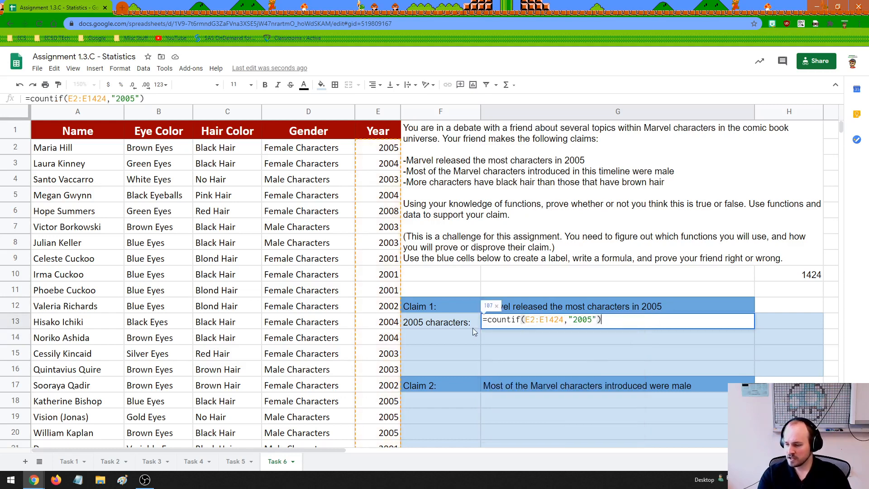
click(459, 338)
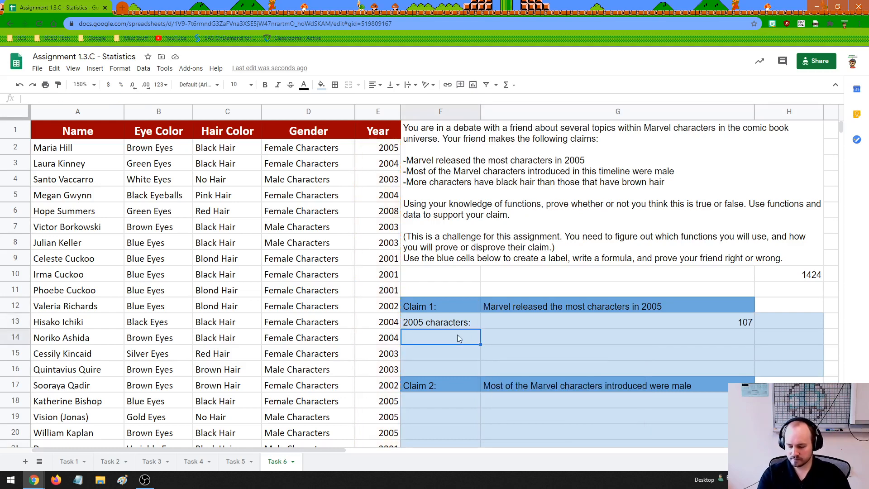
Label cell F14 as "Try years:" and copy the COUNTIF formula from G13 into G14.
text(Try years:)
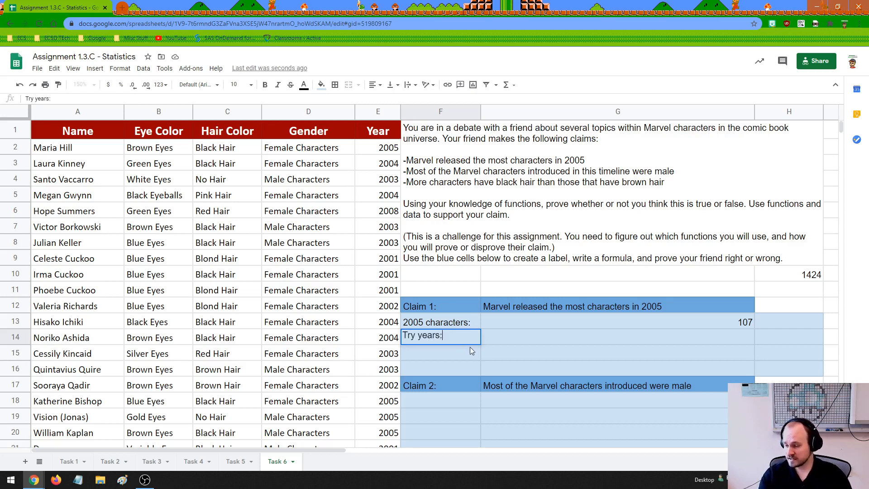
click(488, 339)
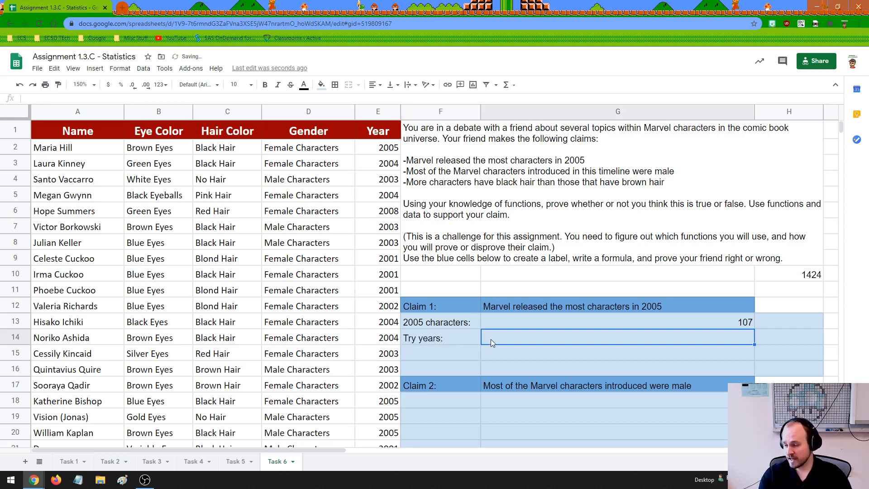
click(531, 321)
double_click(531, 321)
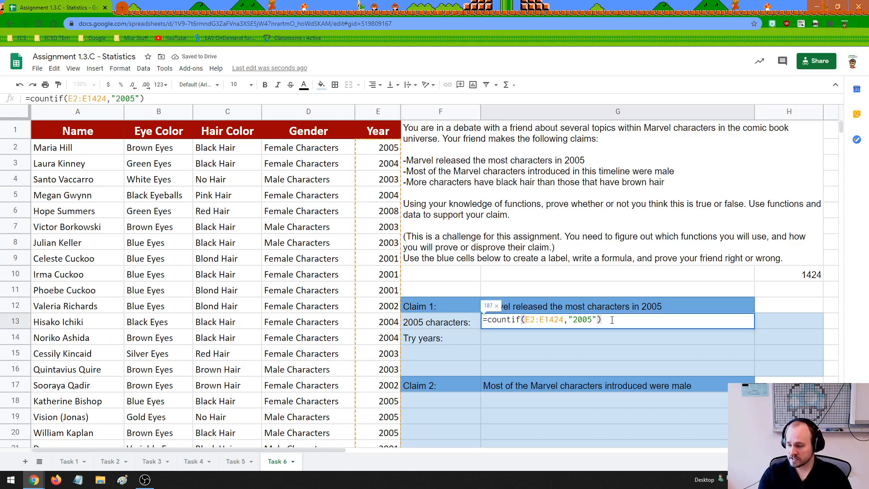
drag(612, 320, 484, 320)
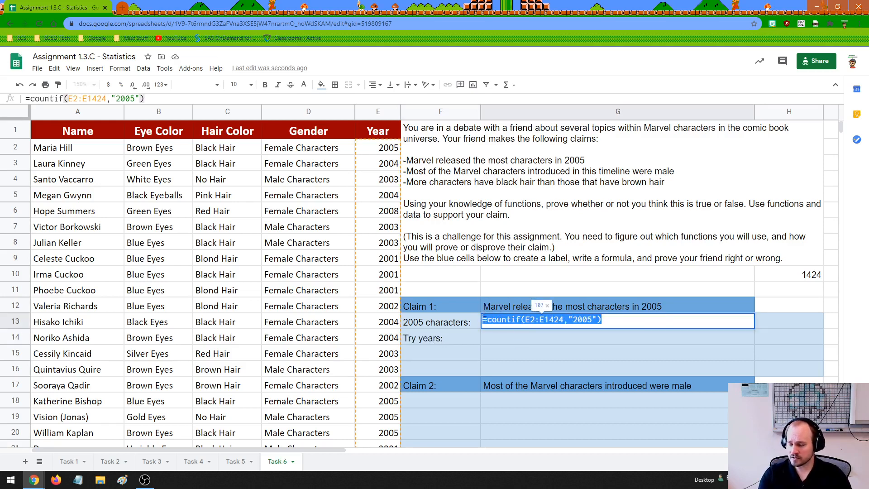
key(ctrl+c)
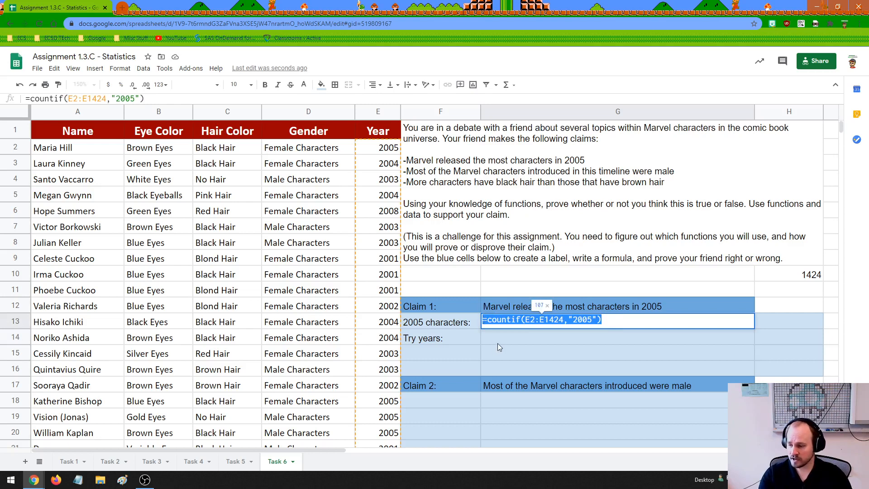
click(498, 343)
double_click(500, 341)
key(ctrl+v)
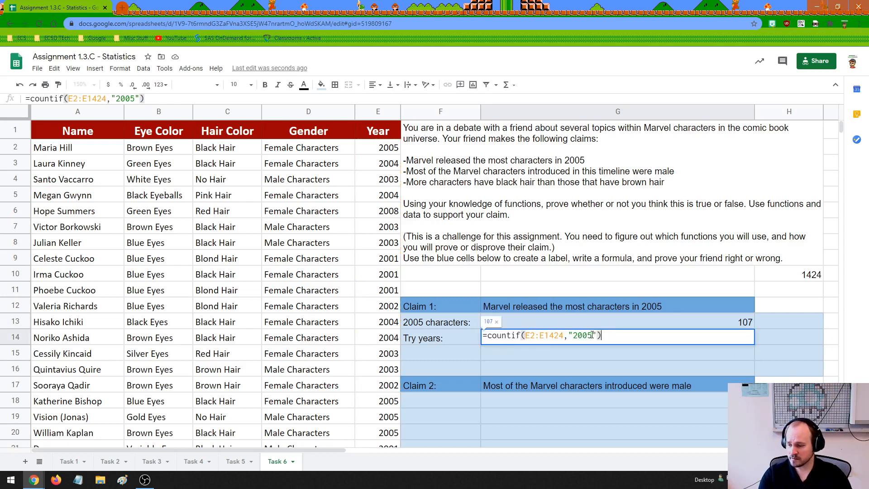
Set the criterion of G14's COUNTIF formula to "2000" to test that year's character count.
click(592, 335)
key(BackSpace)
text(0)
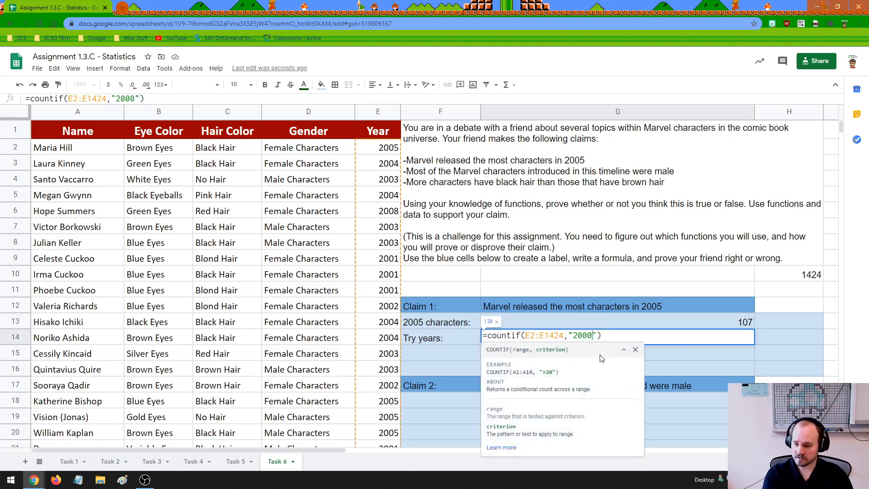
key(Return)
Change the year tested by the COUNTIF formula in G14 to "2001".
click(704, 340)
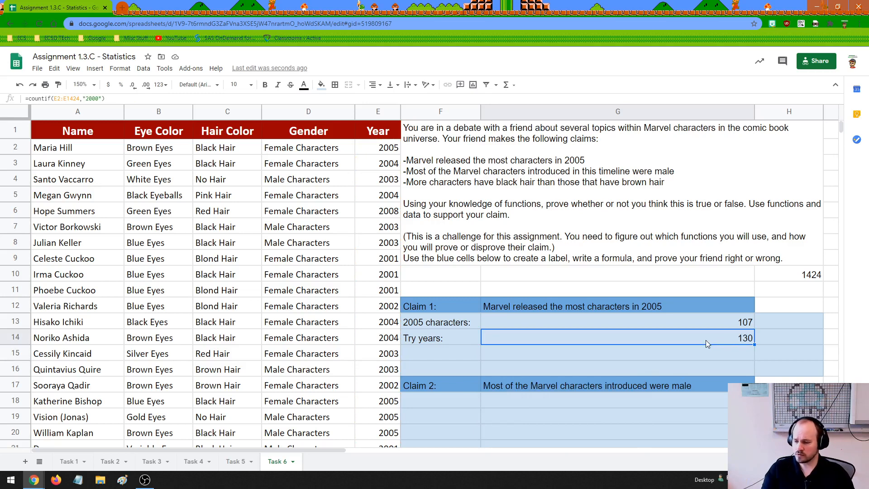
double_click(705, 340)
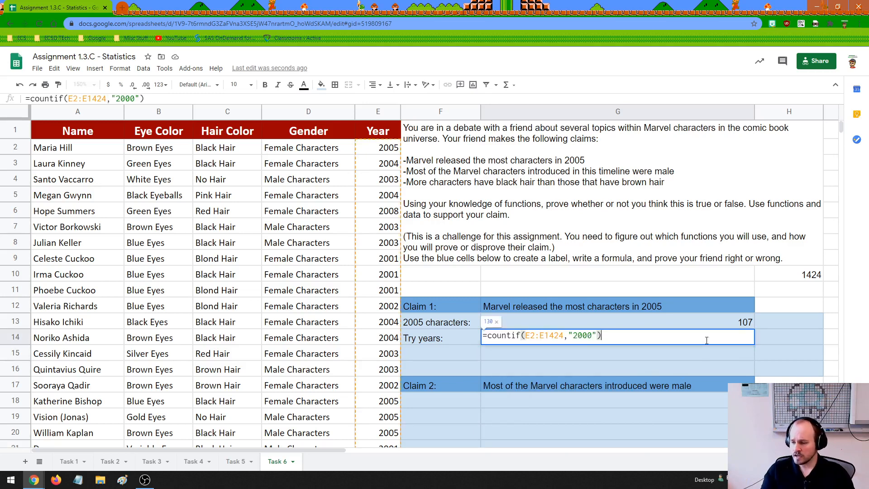
click(592, 335)
key(BackSpace)
text(1)
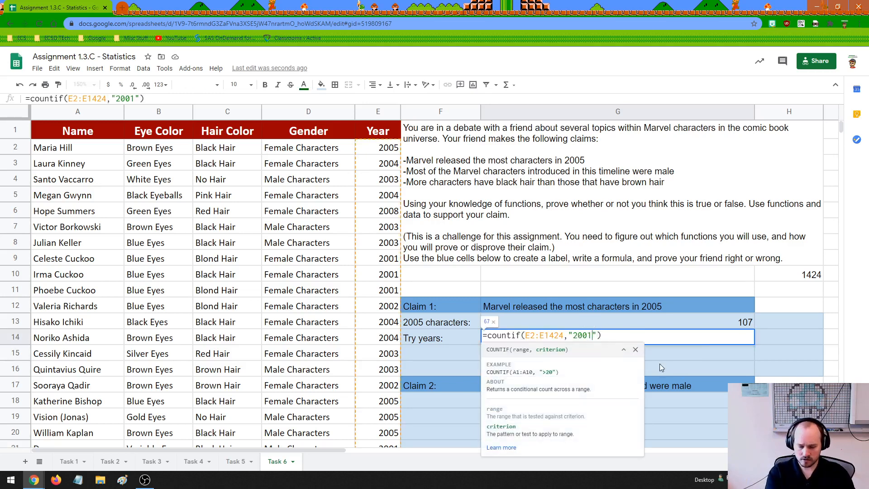
key(Return)
Change the COUNTIF criterion in G14 to "2002" to test the following year.
double_click(704, 338)
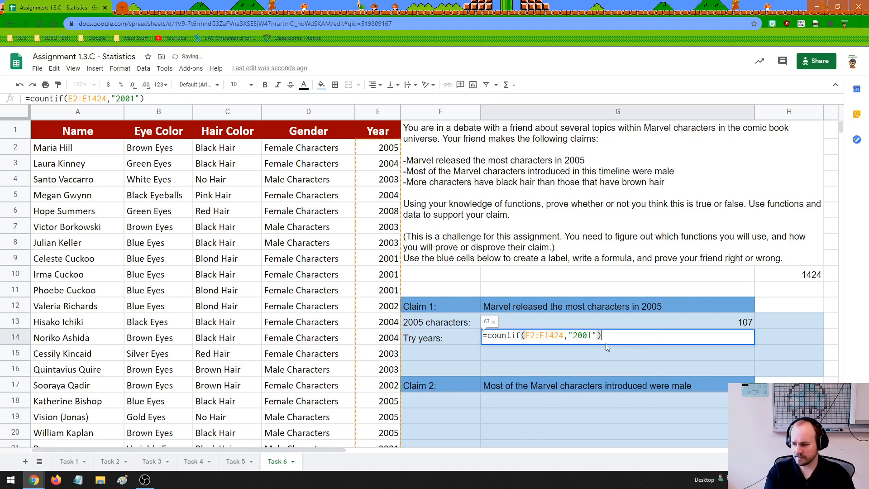
click(593, 335)
key(BackSpace)
text(2)
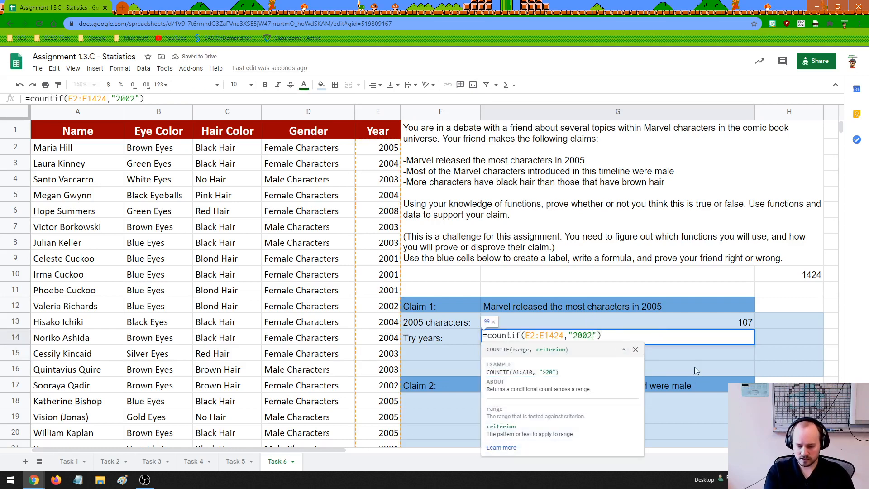
key(Return)
Replace the year in G14's COUNTIF criterion with "2003".
click(664, 338)
double_click(597, 340)
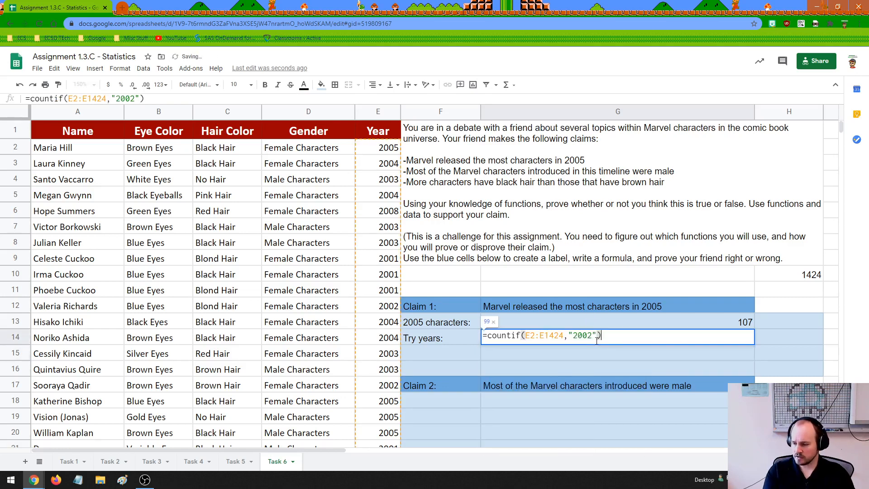
drag(592, 337, 588, 337)
text(3)
key(Return)
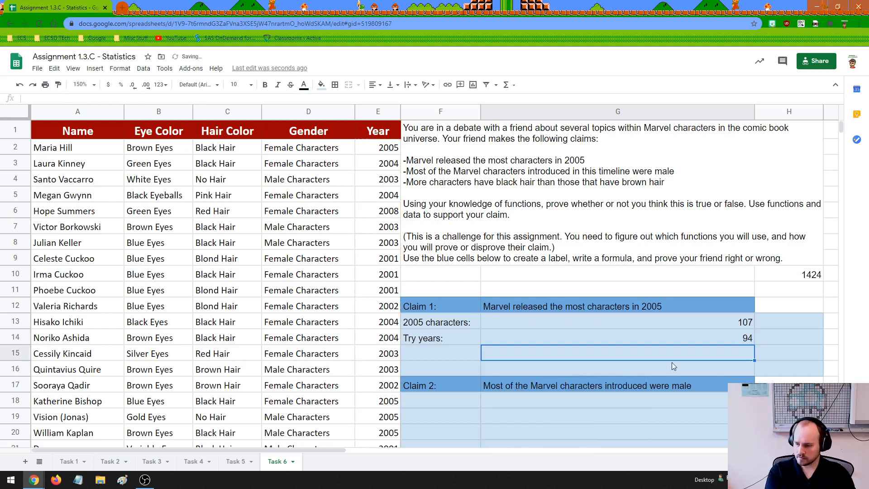
Set the criterion of G14's COUNTIF formula to "2004" to count the characters released that year.
double_click(645, 338)
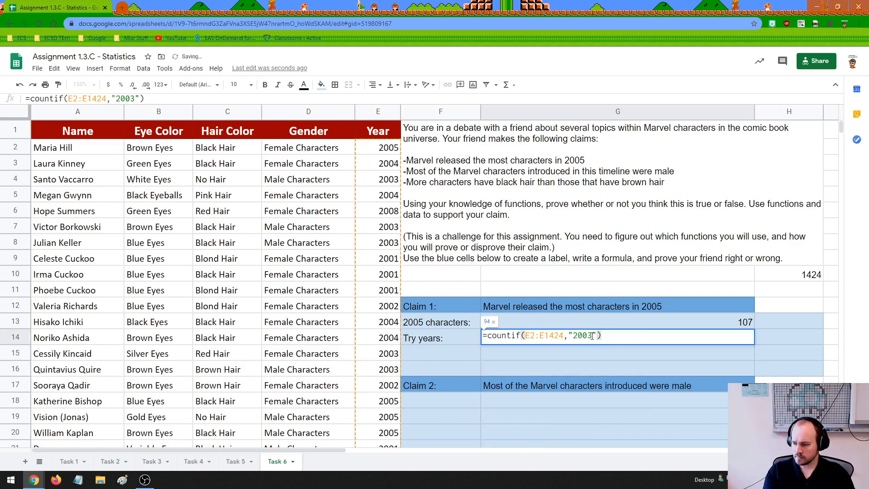
drag(592, 336, 587, 337)
text(4)
key(Return)
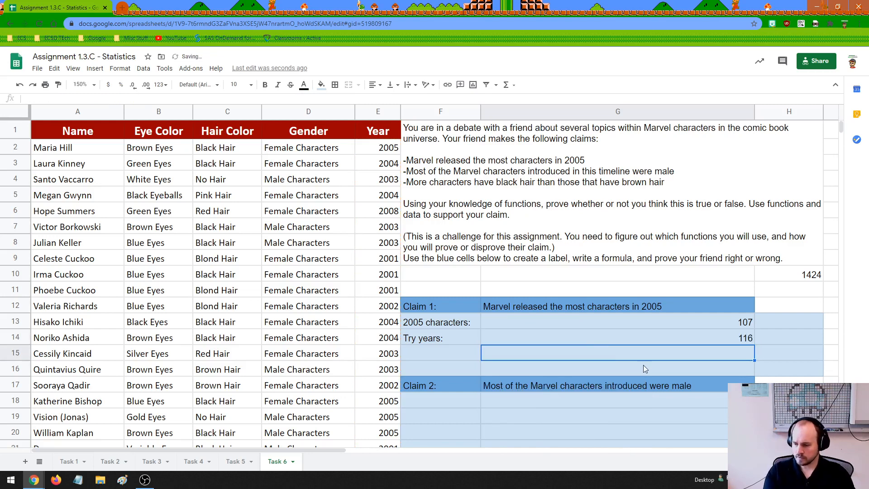
Replace the label in F14 with "2004 characters:".
click(448, 342)
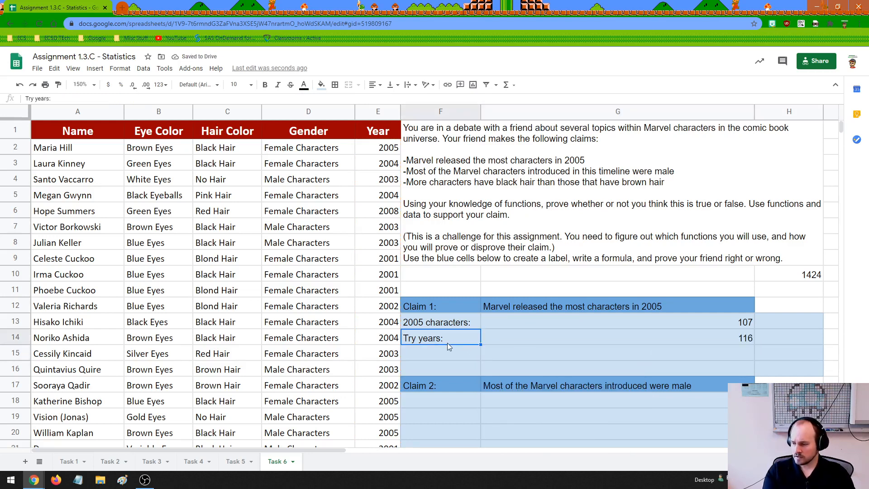
double_click(453, 339)
drag(453, 339, 402, 338)
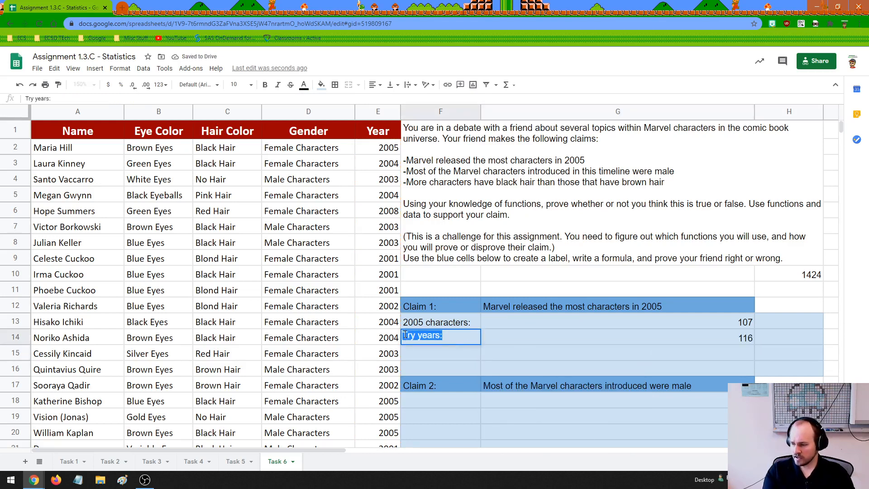
text(2004)
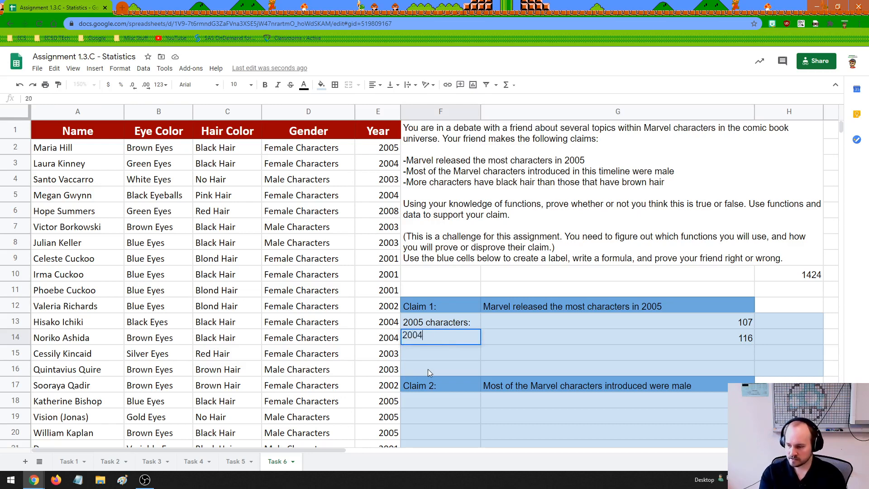
text( charac)
text(ters:)
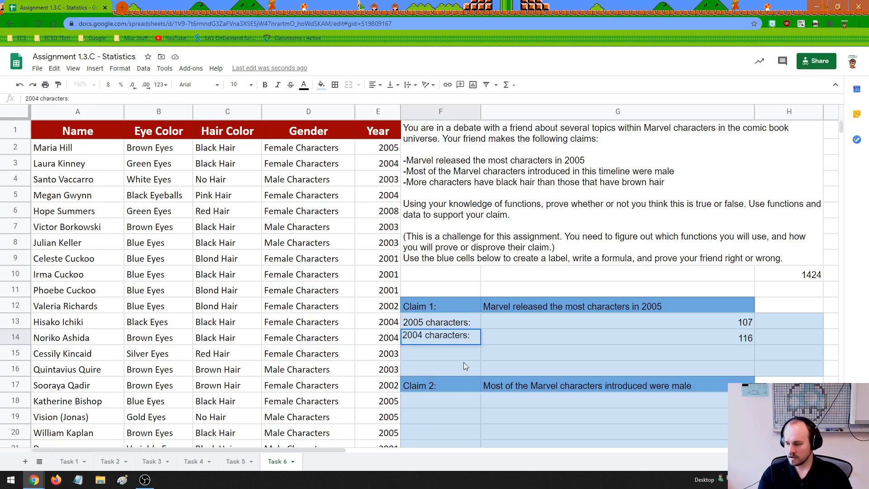
Enter the conclusion "Obviously it was not in the year 2005" in G15 under Claim 1.
double_click(493, 357)
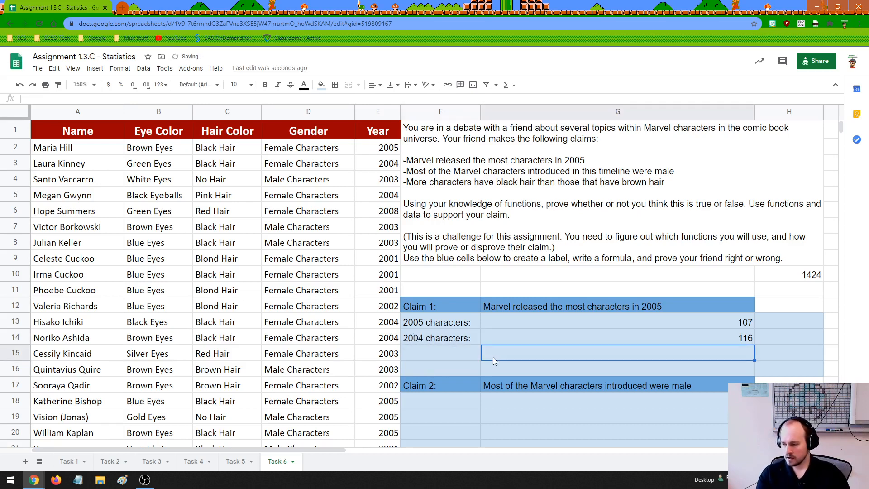
text(Obvious)
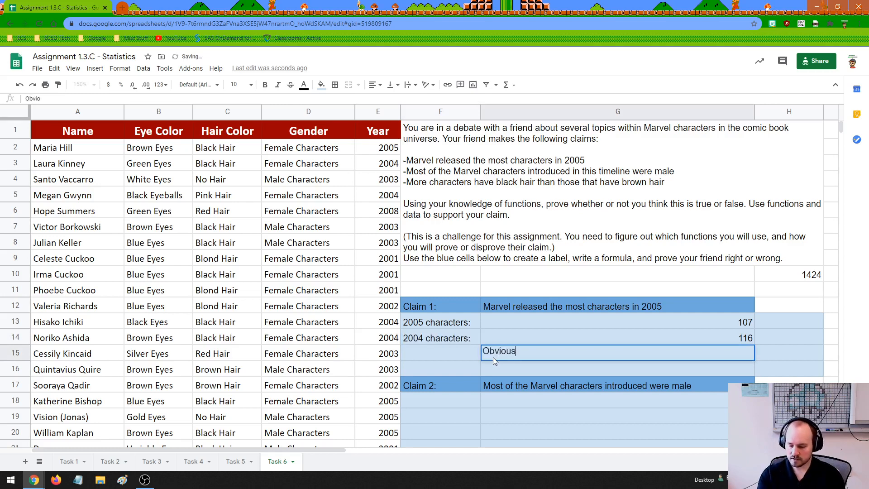
text(ly it was n)
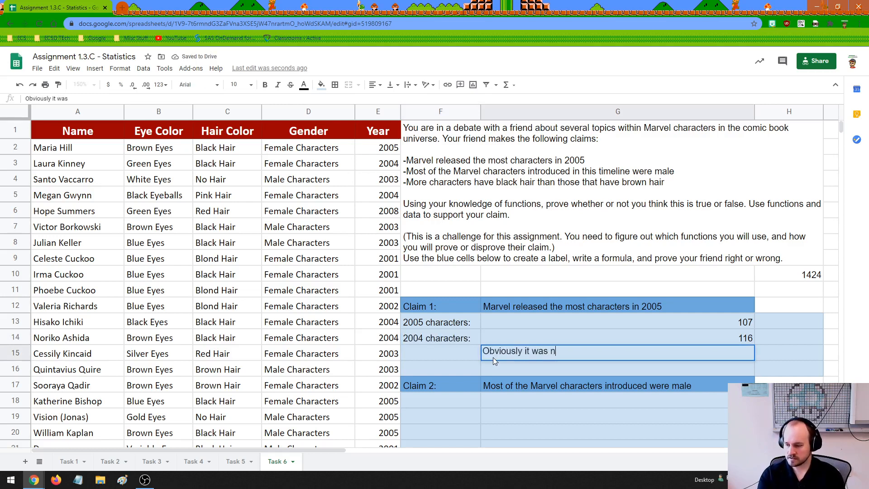
text(ot in the year 2005)
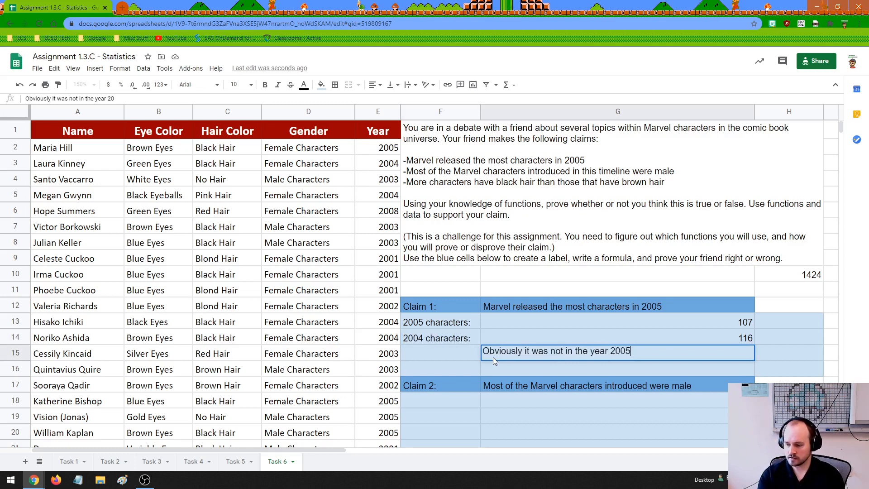
click(580, 370)
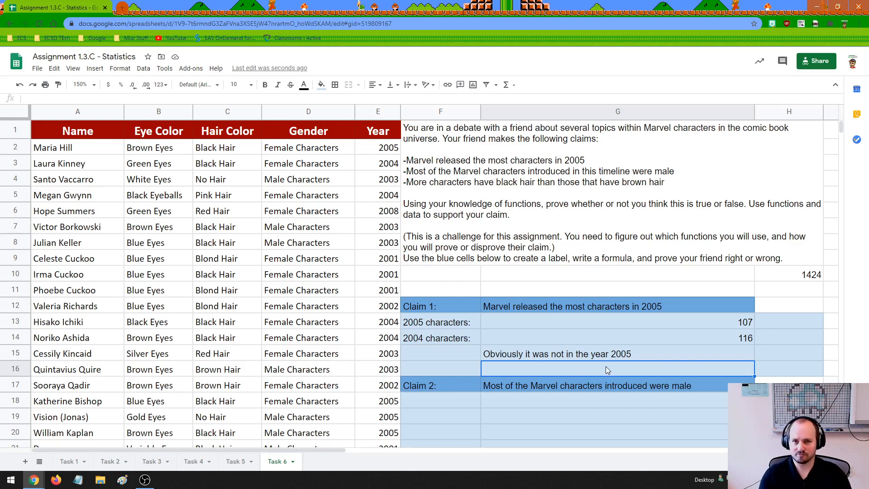
Compare the COUNTIF formulas and results for 2005 in G13 and 2004 in G14.
click(574, 340)
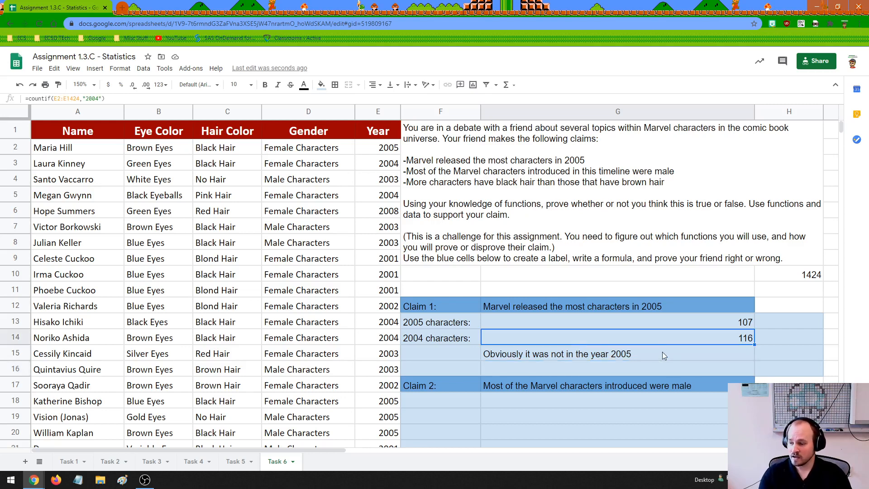
click(700, 326)
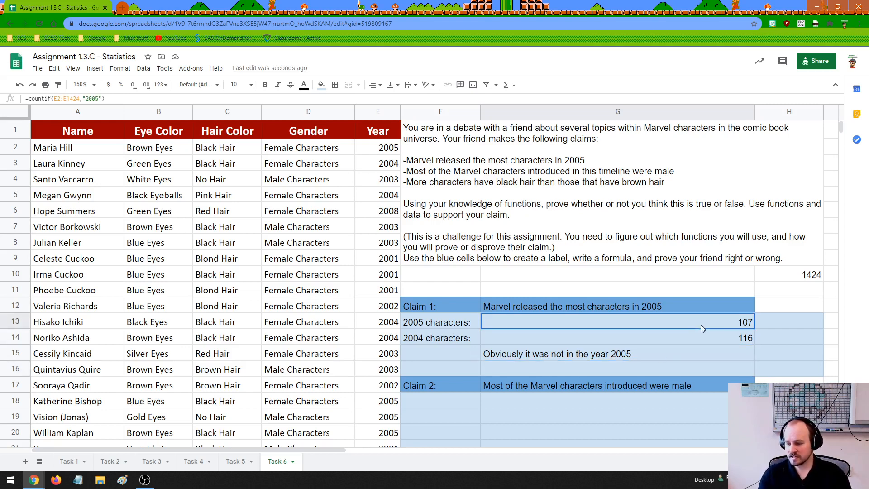
drag(701, 326, 702, 337)
click(551, 320)
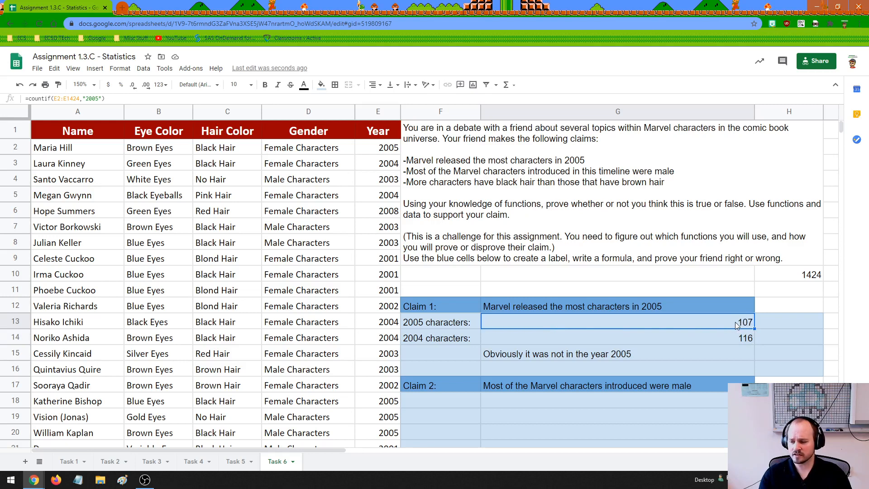
click(565, 337)
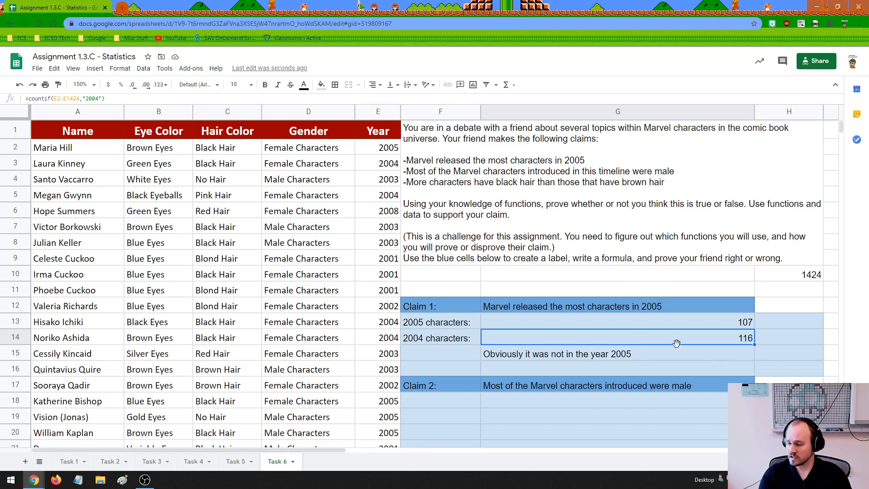
Examine Claim 2's wording and answer cells, and review how genders are recorded in the Gender column.
scroll(516, 342, down, 2)
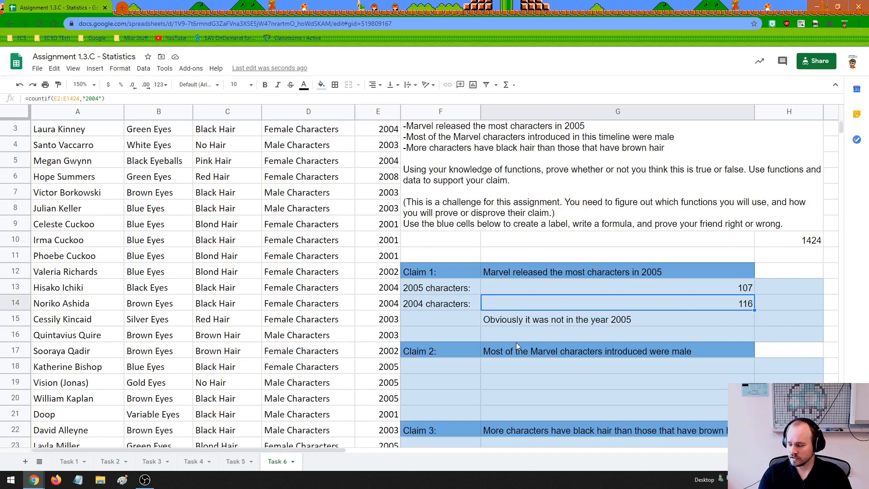
click(515, 335)
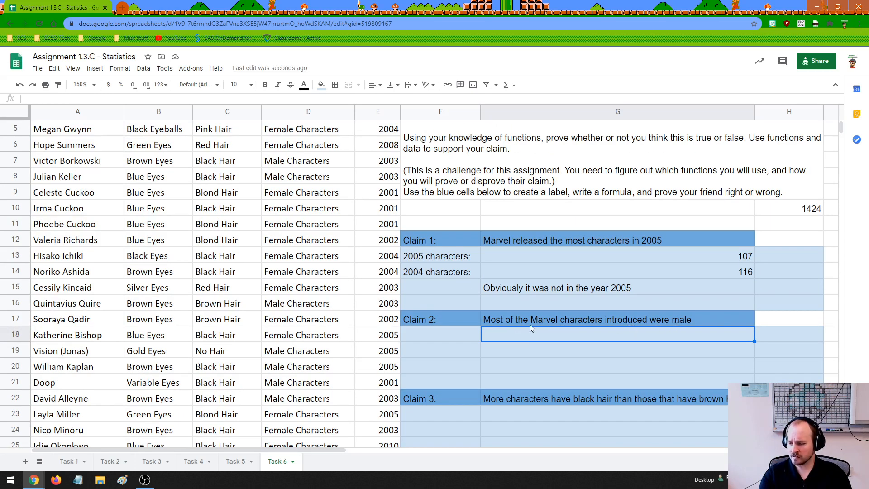
click(442, 333)
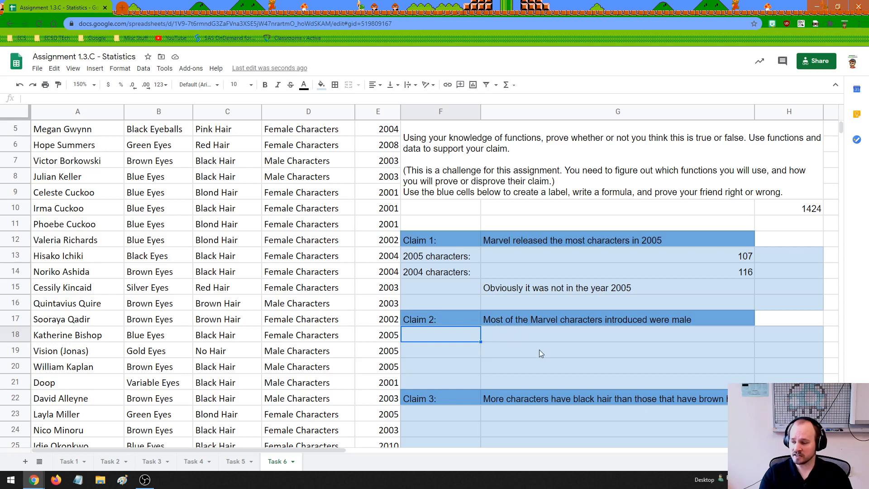
scroll(539, 349, up, 2)
click(311, 132)
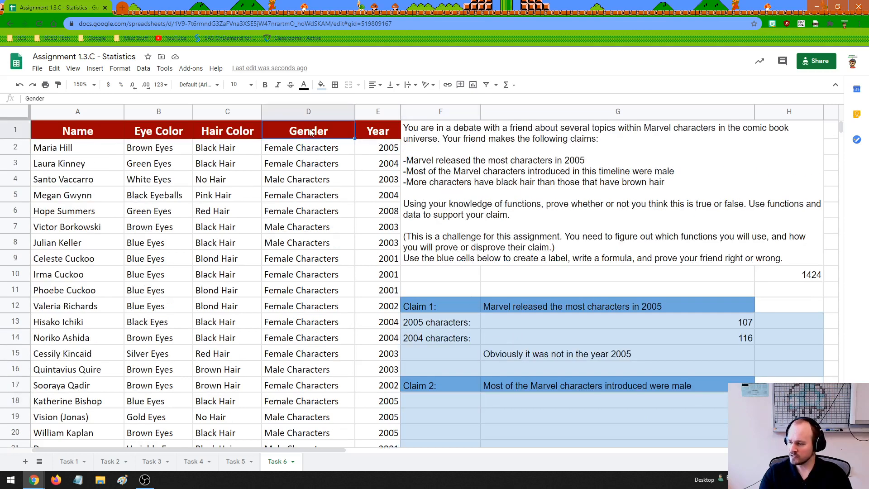
scroll(317, 262, down, 9)
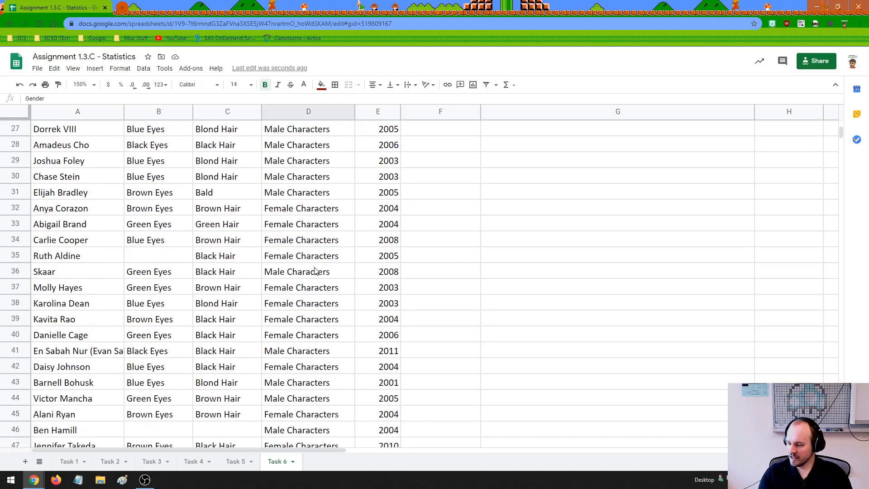
scroll(315, 271, down, 11)
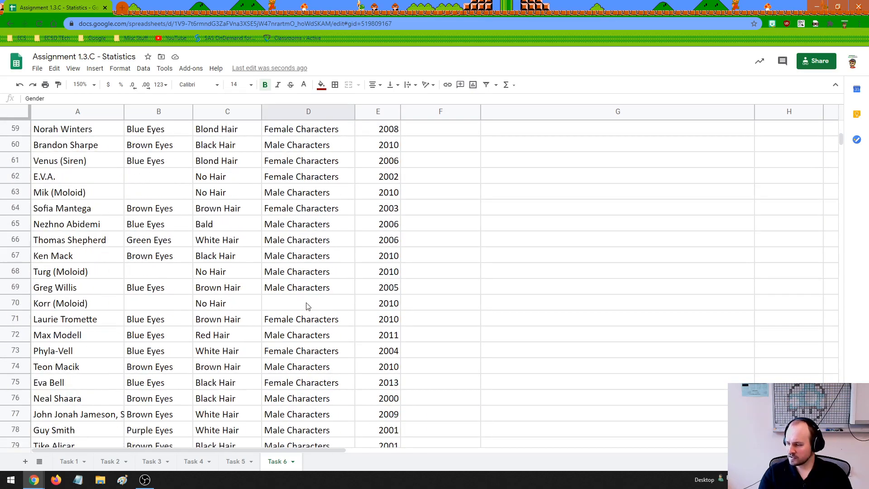
Examine the Gender column for blank cells and for categories other than male and female.
click(306, 306)
scroll(317, 307, down, 15)
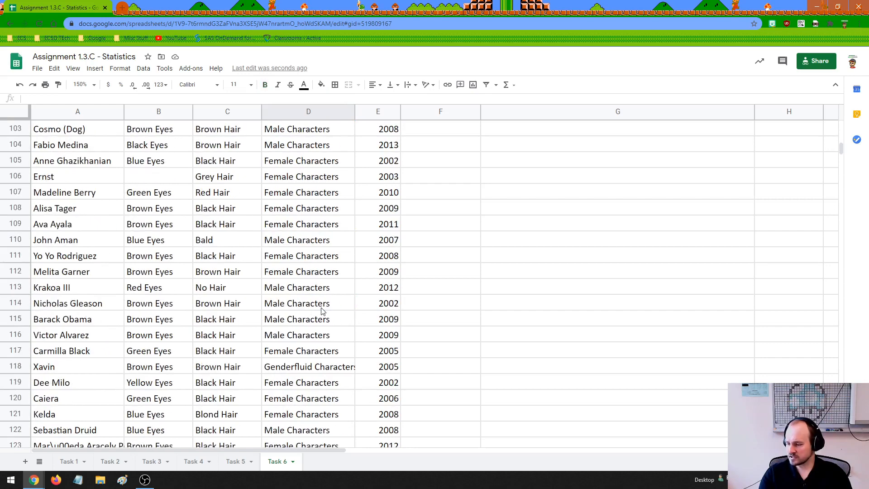
scroll(322, 311, down, 3)
scroll(323, 304, up, 1)
click(324, 273)
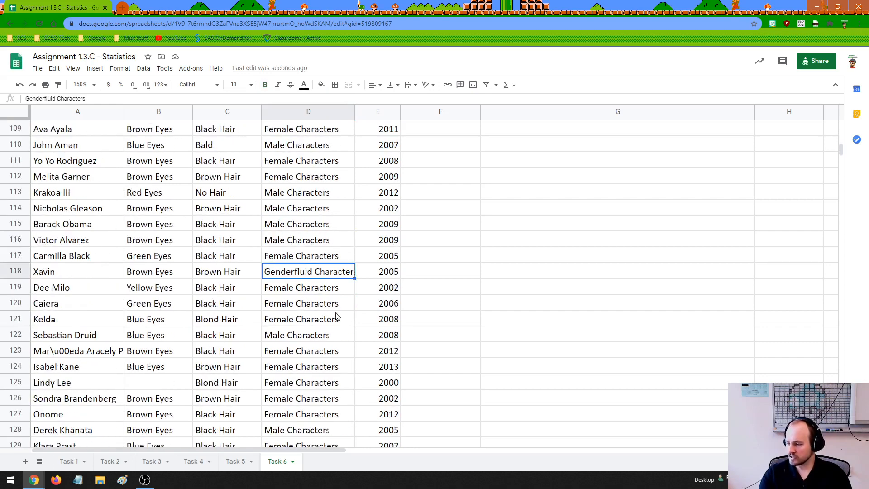
scroll(335, 316, down, 6)
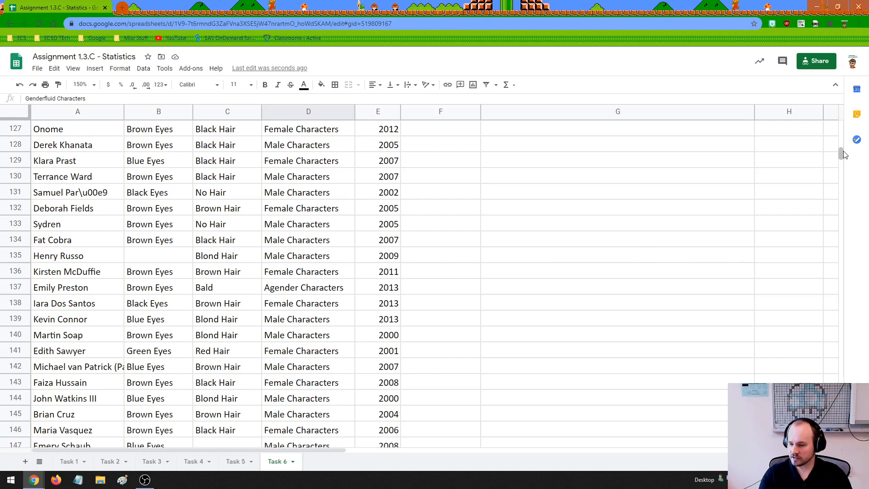
drag(843, 153, 843, 127)
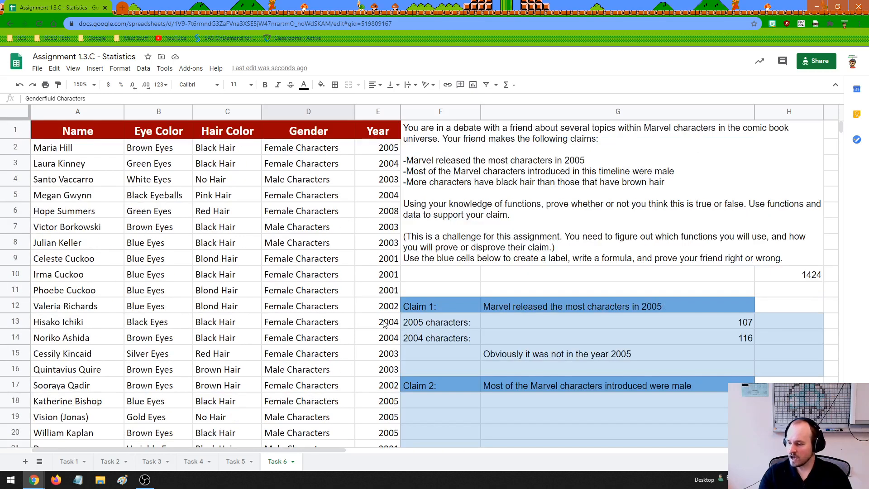
click(309, 111)
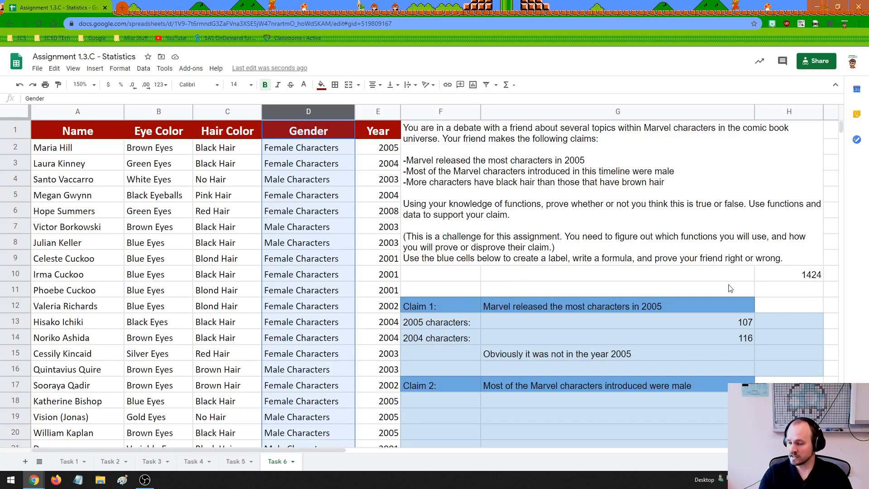
Clear the leftover value from cell H10 above the Claim 1 block.
click(790, 277)
key(Delete)
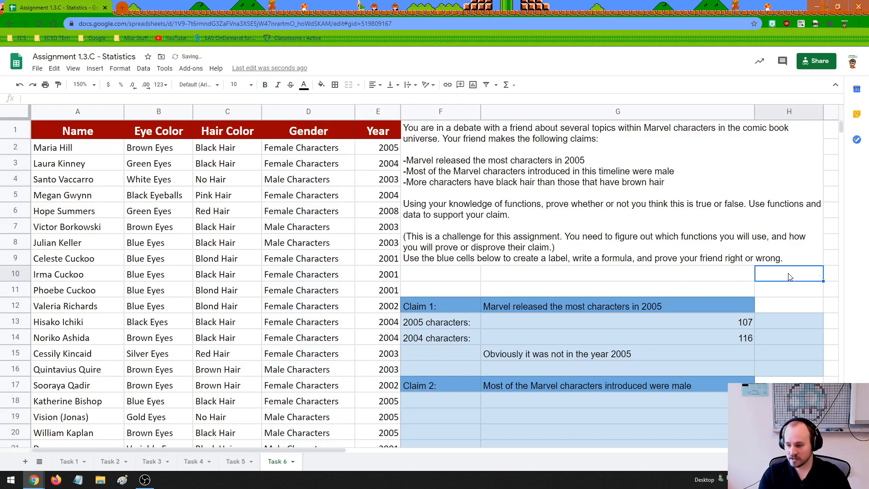
click(711, 275)
click(467, 278)
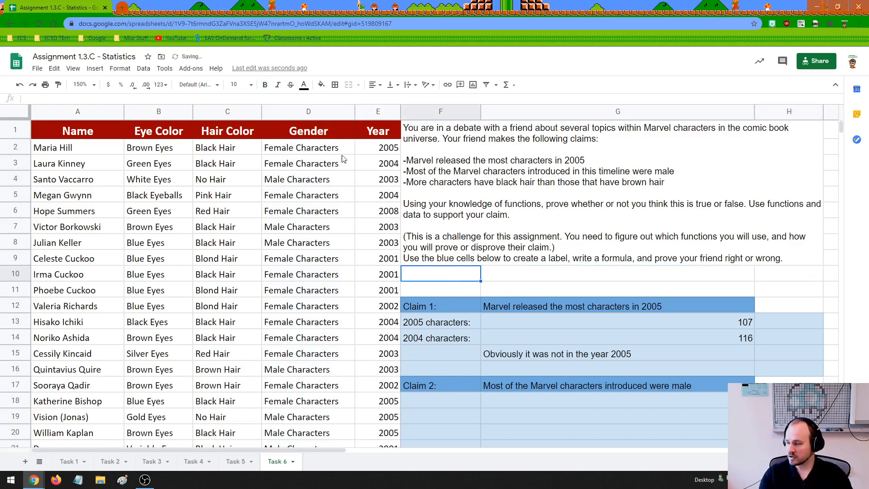
Read Claim 2 and check the whole Gender column for the distinct gender values and blanks it involves.
click(315, 131)
click(311, 111)
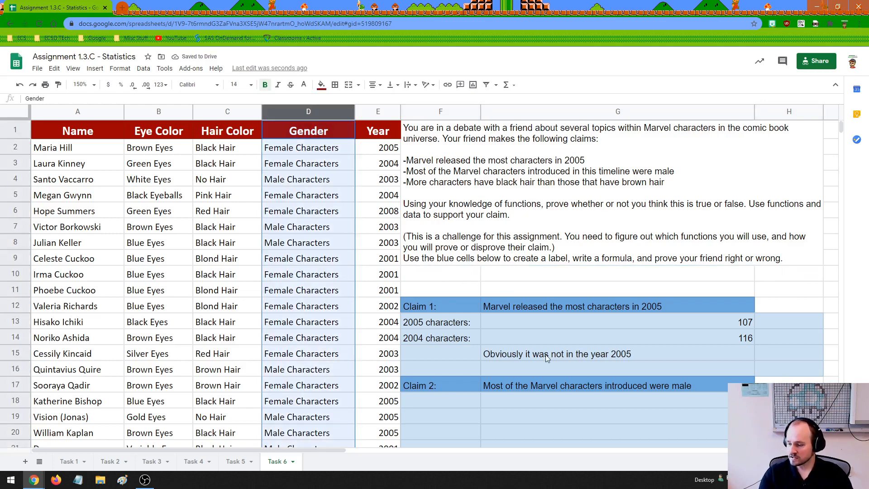
click(536, 390)
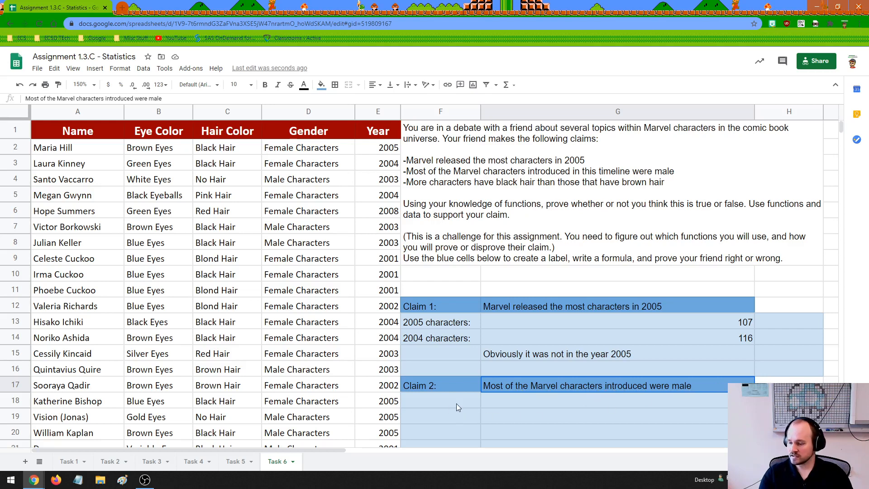
click(468, 401)
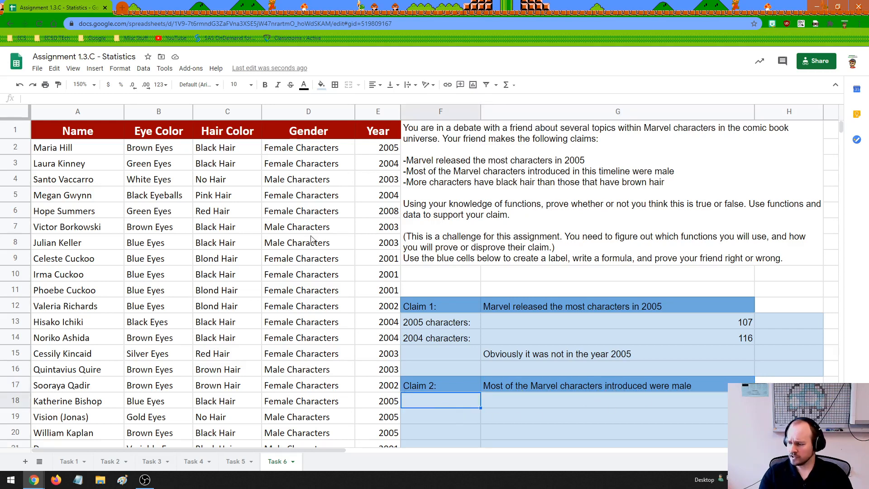
click(298, 244)
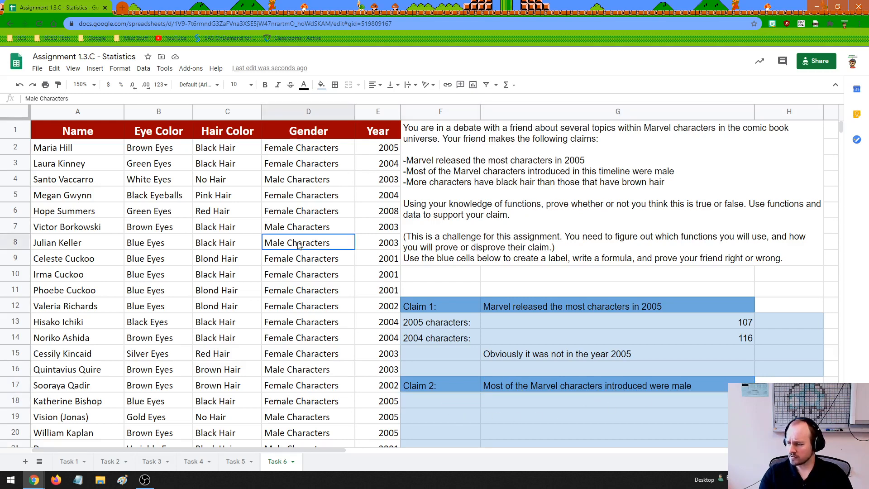
click(299, 211)
scroll(334, 318, down, 9)
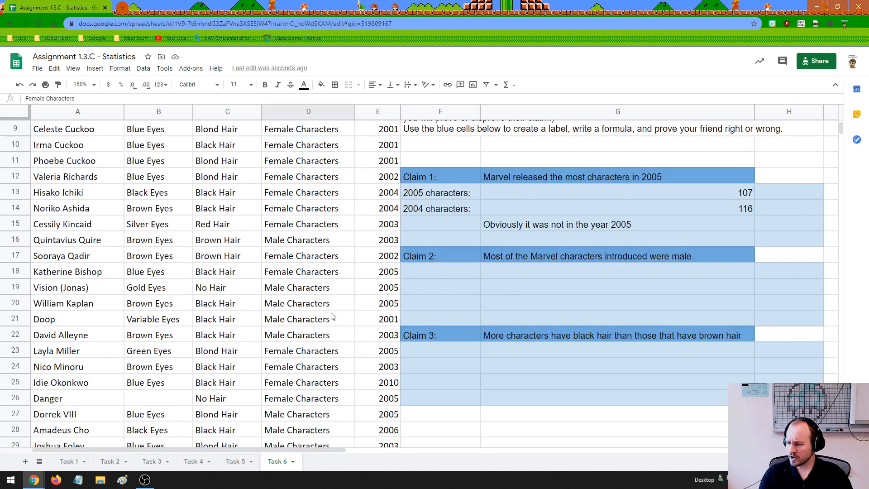
scroll(331, 315, down, 11)
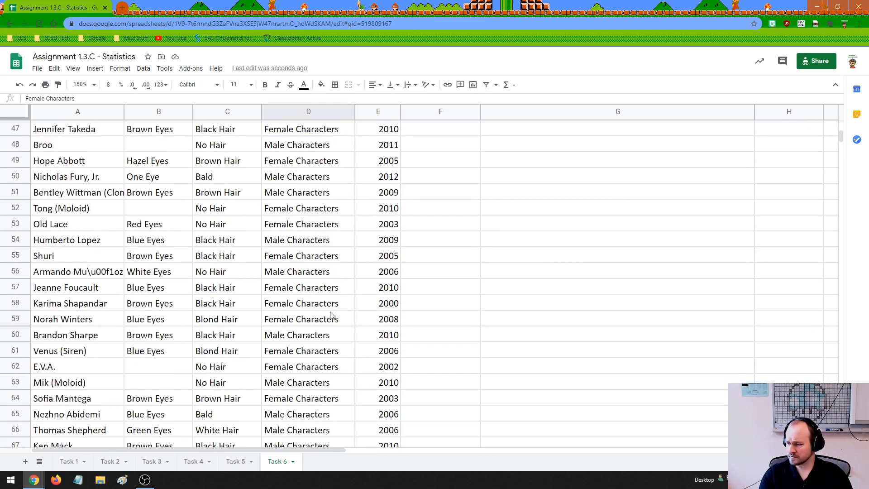
click(318, 272)
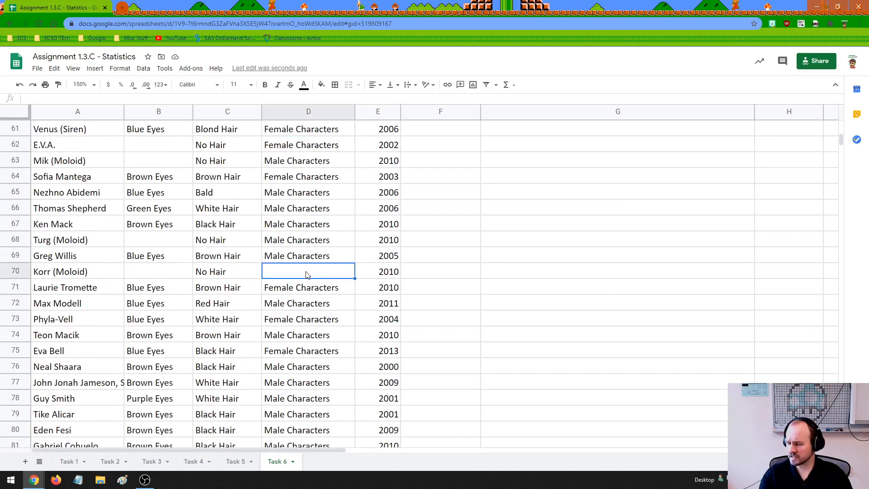
scroll(326, 300, down, 1)
scroll(329, 300, down, 7)
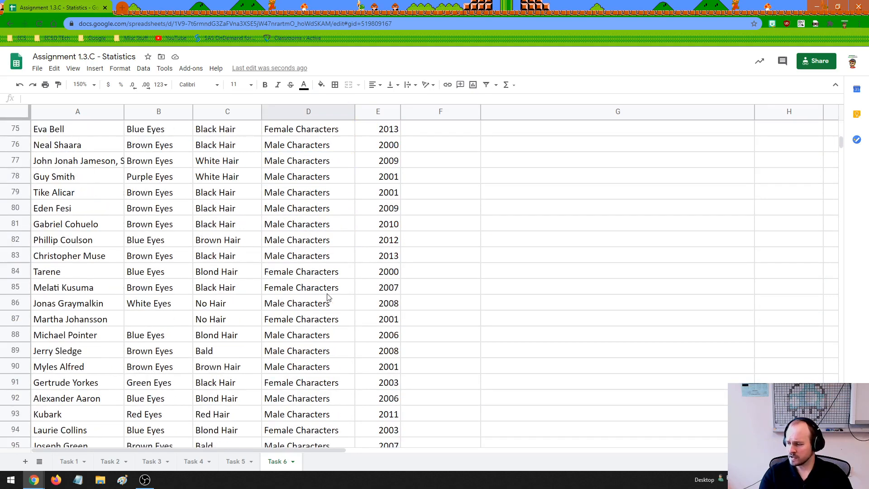
scroll(309, 308, down, 20)
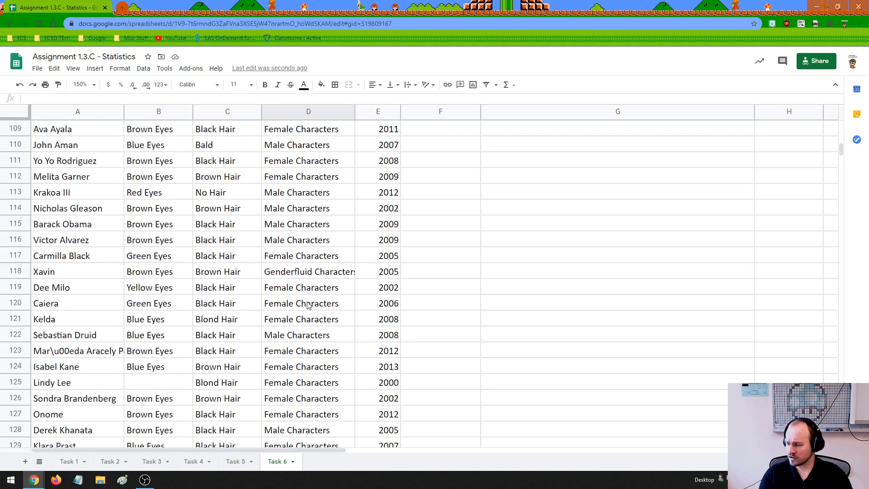
scroll(311, 312, down, 4)
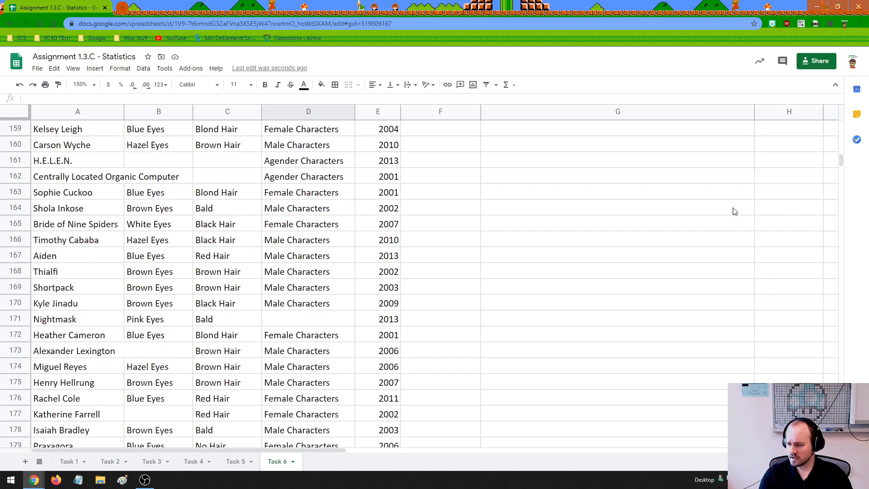
drag(840, 160, 840, 376)
drag(831, 312, 836, 117)
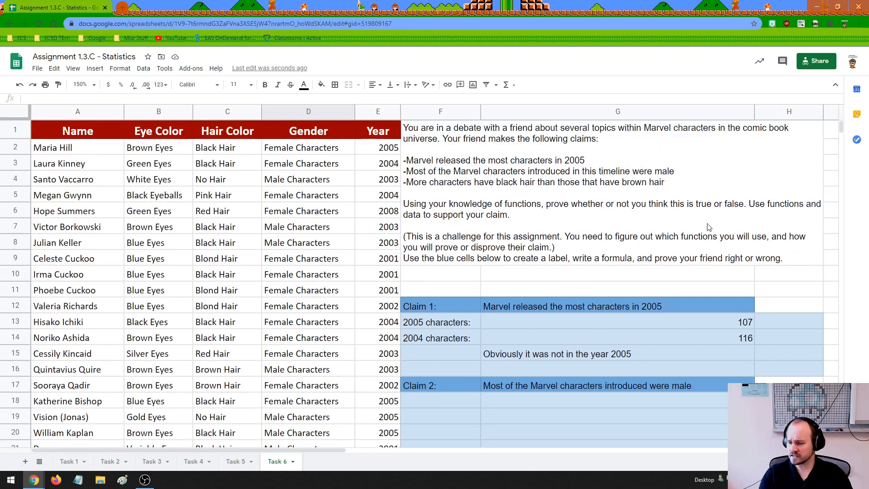
Examine Claim 2's first label and formula cells, F18 and G18, against the Gender column data.
click(532, 402)
scroll(531, 397, down, 3)
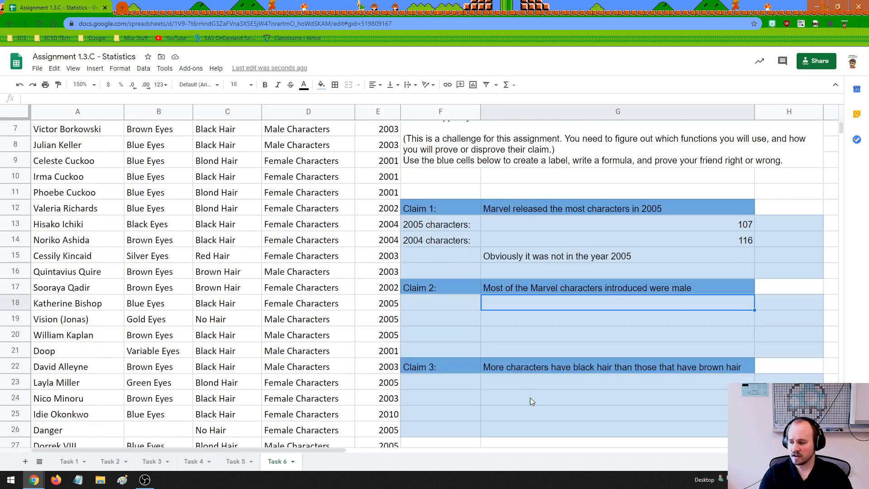
scroll(394, 233, up, 3)
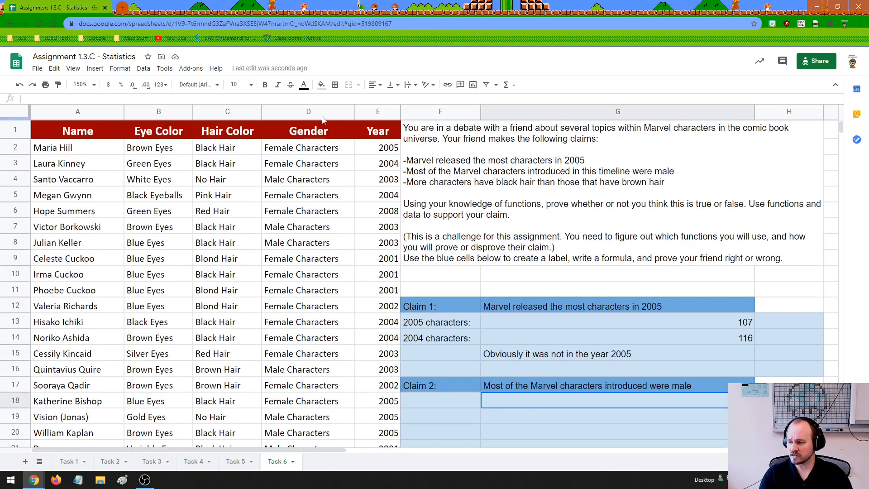
click(309, 111)
scroll(527, 302, down, 2)
click(527, 303)
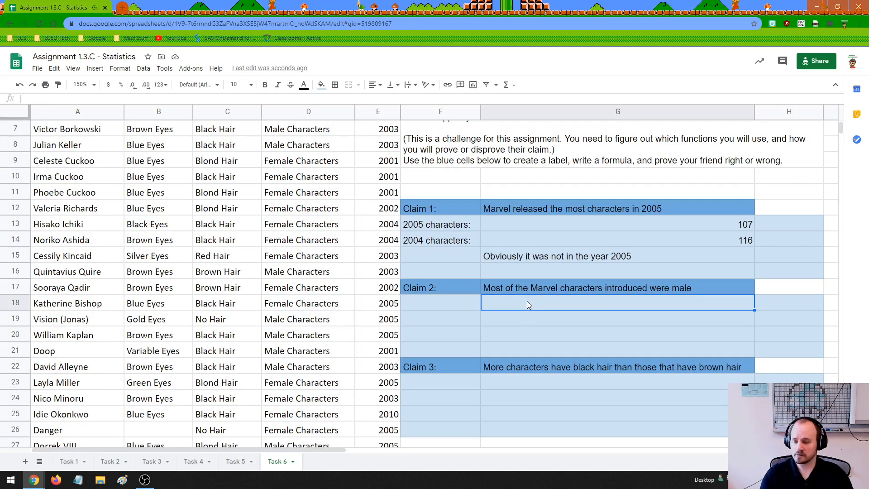
click(459, 304)
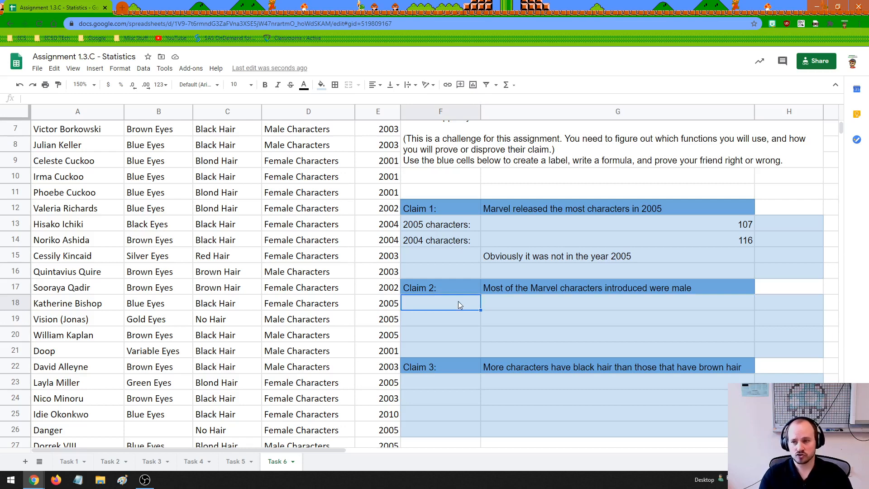
drag(333, 215, 332, 385)
click(439, 306)
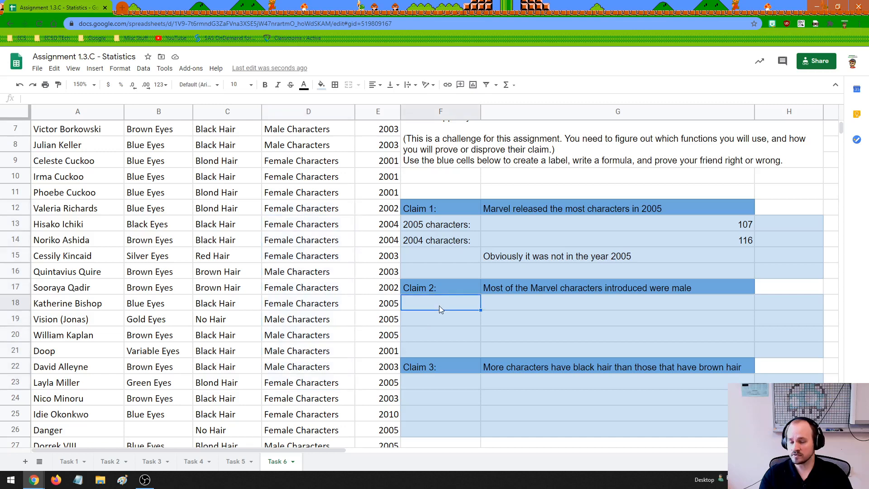
Go through Claim 2's pairs of label and formula cells in F18:G21, one row at a time.
click(503, 305)
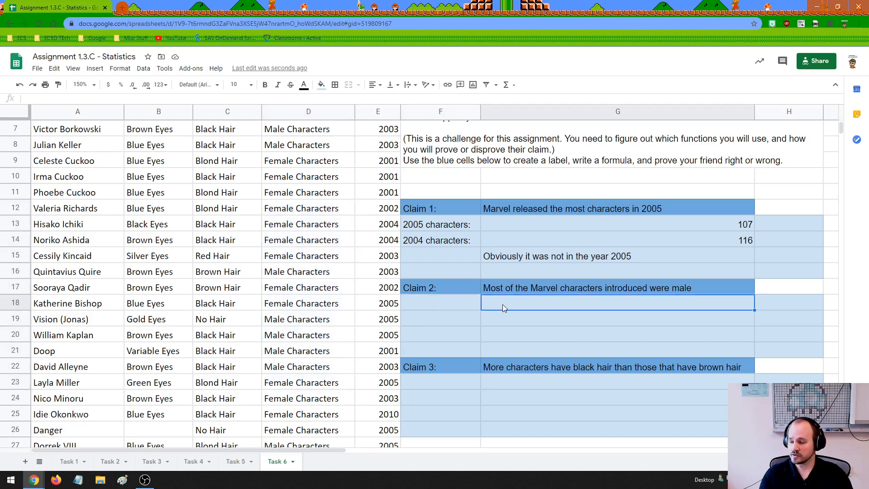
click(463, 307)
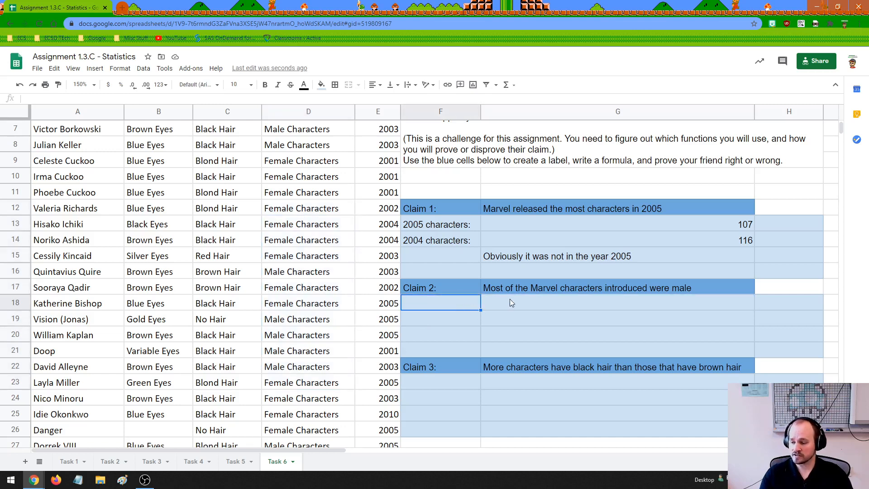
click(509, 301)
click(460, 320)
click(503, 324)
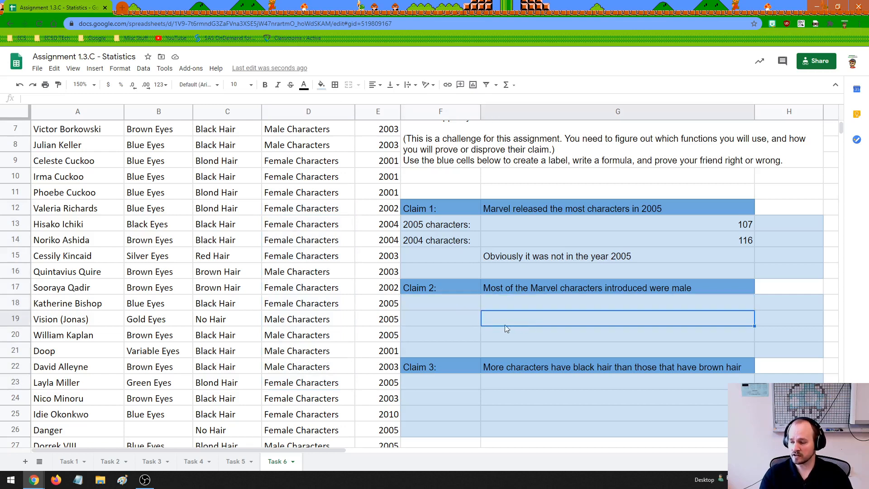
click(457, 335)
click(529, 337)
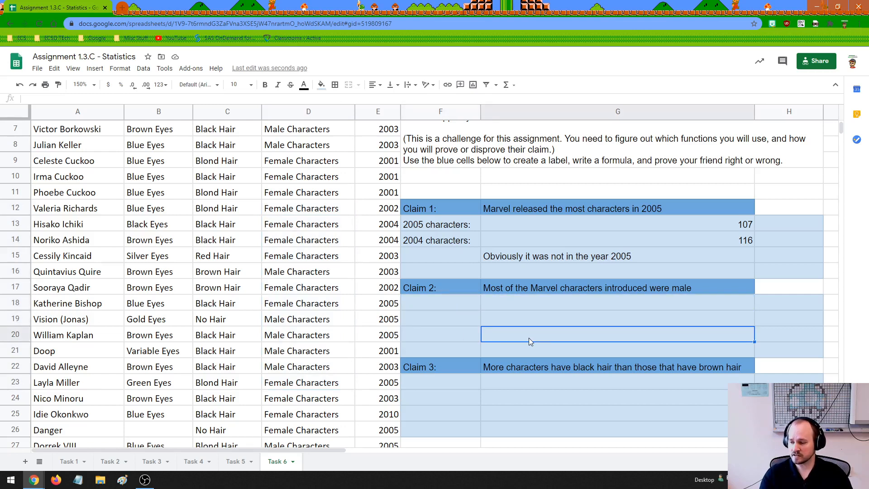
click(460, 349)
click(509, 351)
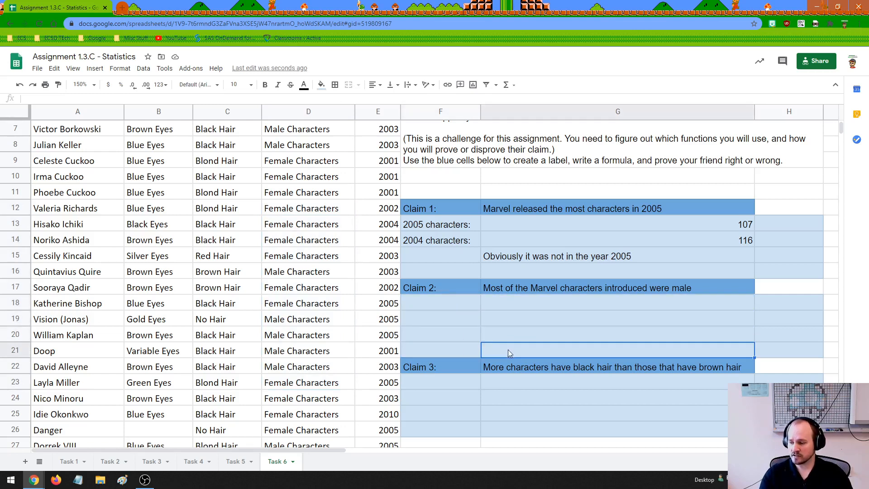
click(476, 338)
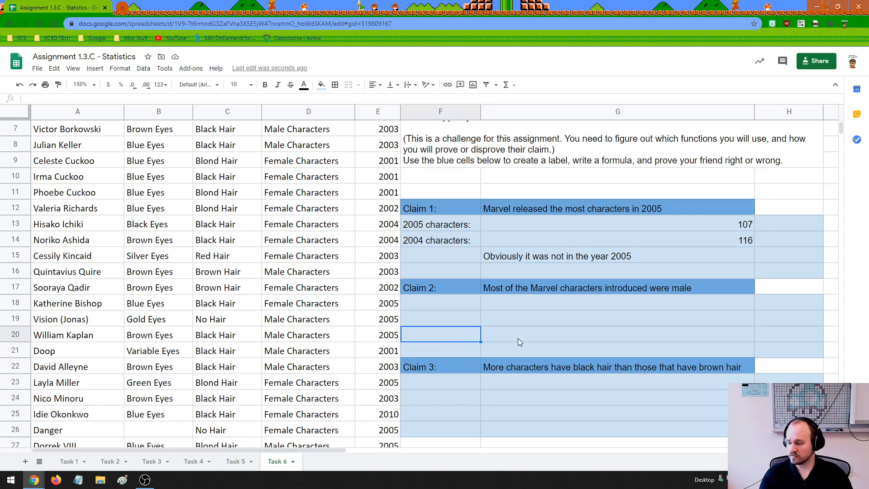
Recheck the gender entries further down the list and review Claim 3's wording about black and brown hair in row 22.
scroll(341, 327, down, 8)
scroll(342, 329, down, 10)
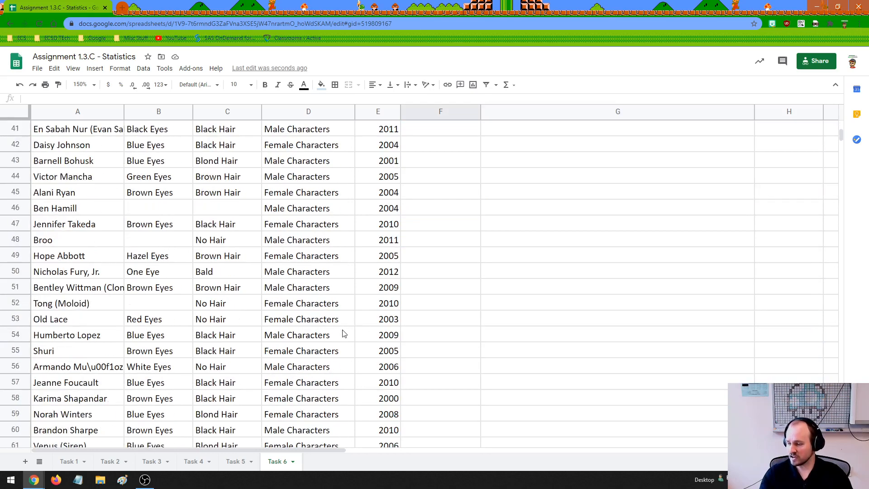
scroll(343, 341, down, 9)
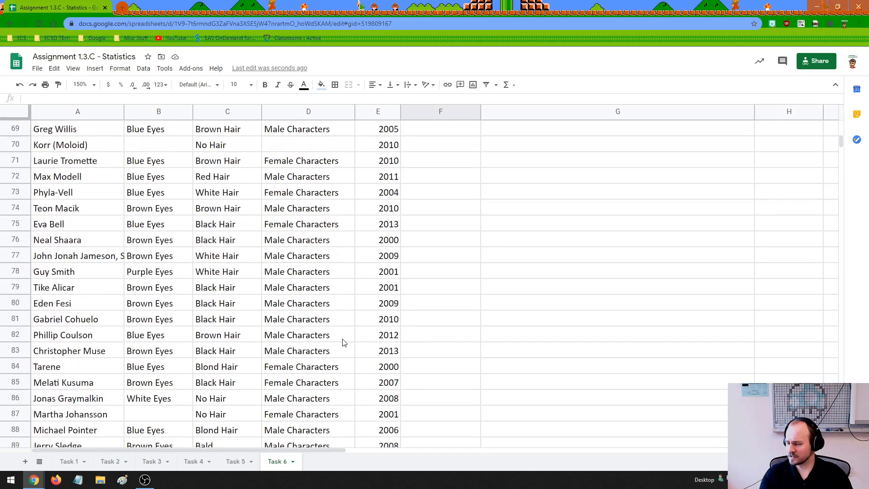
scroll(341, 340, up, 20)
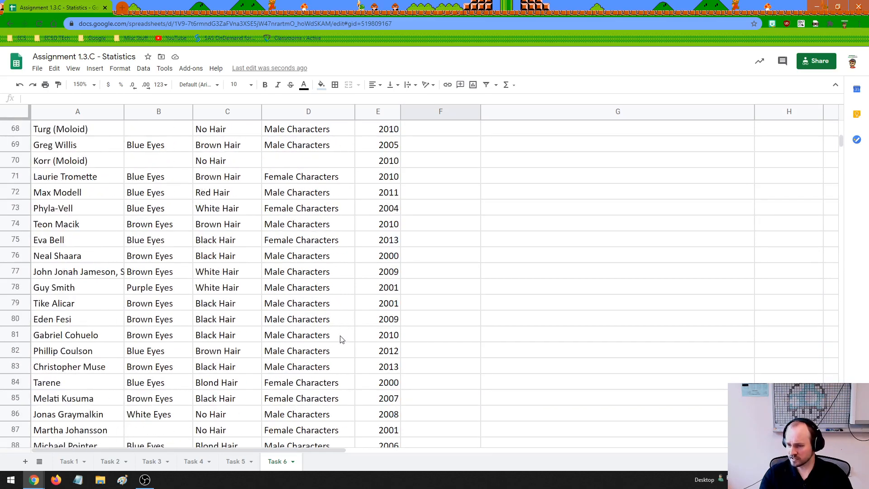
scroll(337, 337, down, 4)
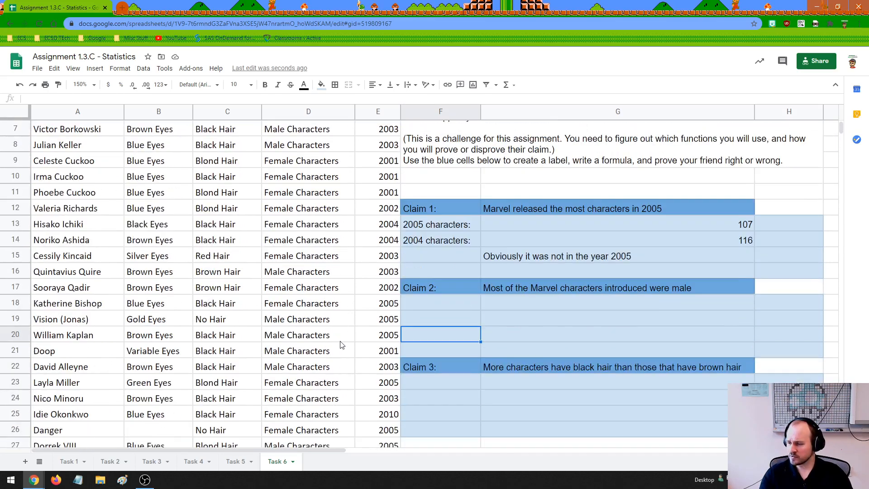
scroll(341, 341, up, 1)
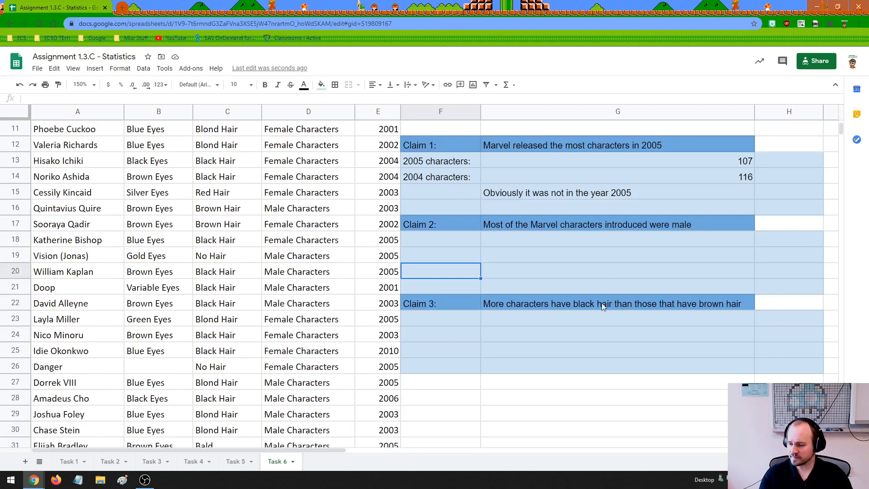
drag(465, 305, 507, 302)
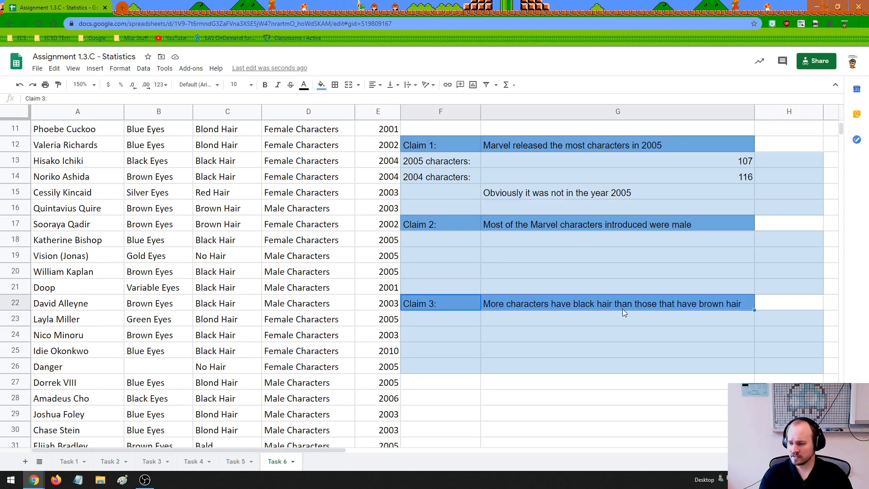
Examine the Hair Color column for the black and brown hair entries that Claim 3 compares.
scroll(236, 313, up, 5)
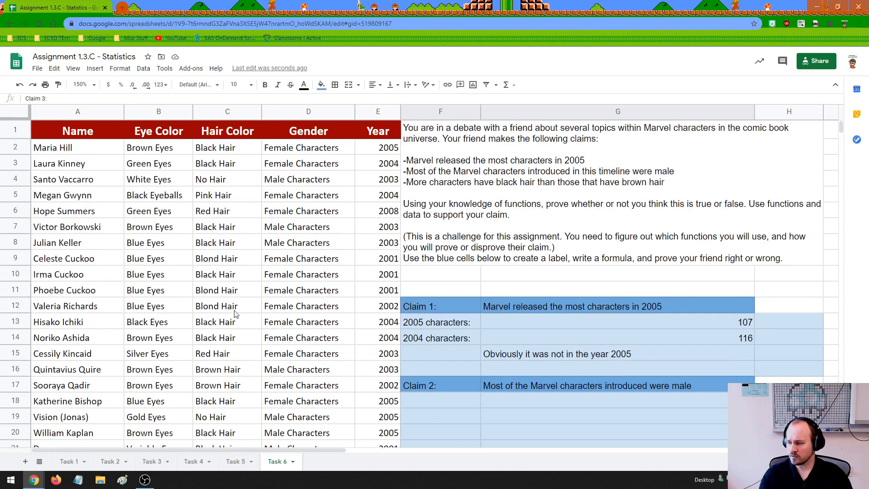
click(227, 111)
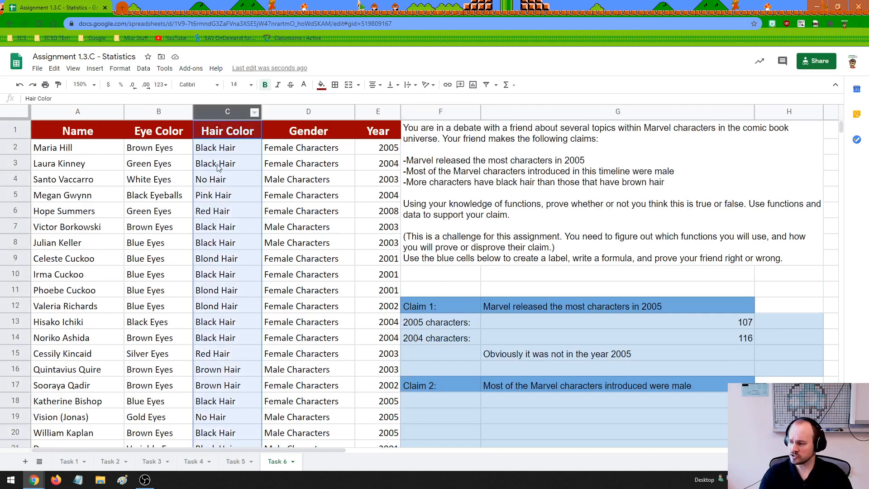
drag(219, 154, 220, 401)
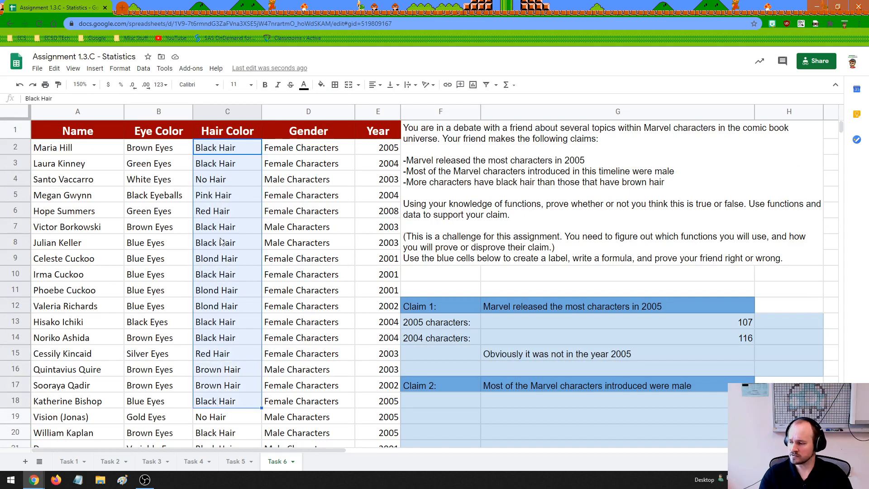
click(232, 273)
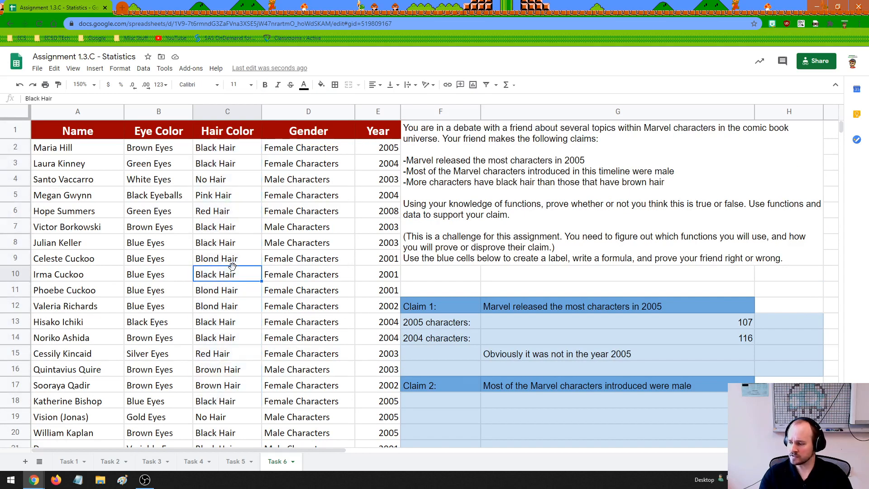
scroll(224, 317, down, 2)
scroll(222, 343, down, 3)
drag(225, 224, 225, 303)
scroll(570, 339, up, 5)
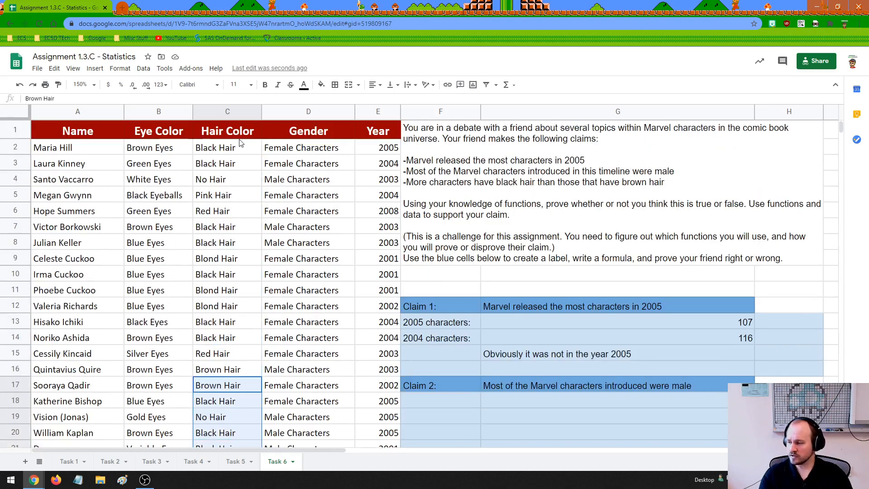
click(235, 113)
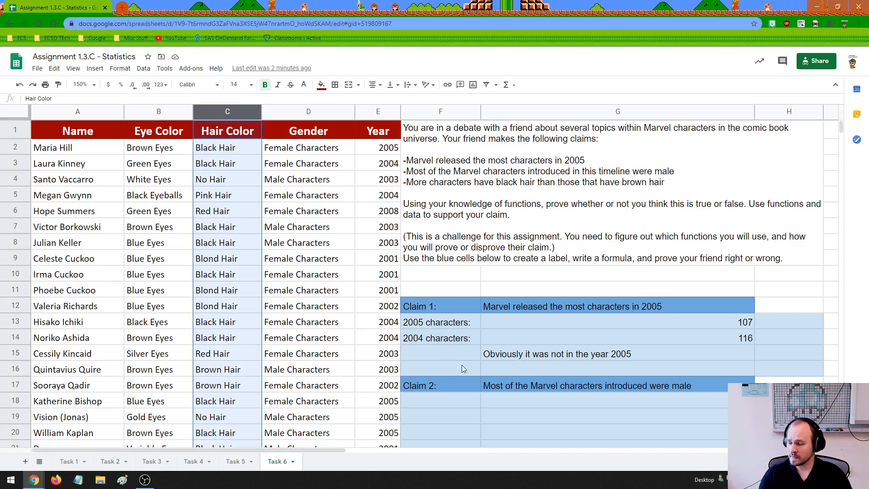
Review Claim 3's blank answer cells in F23:G26, then return to the task instructions at the start of the sheet.
scroll(465, 366, down, 2)
click(488, 379)
click(458, 382)
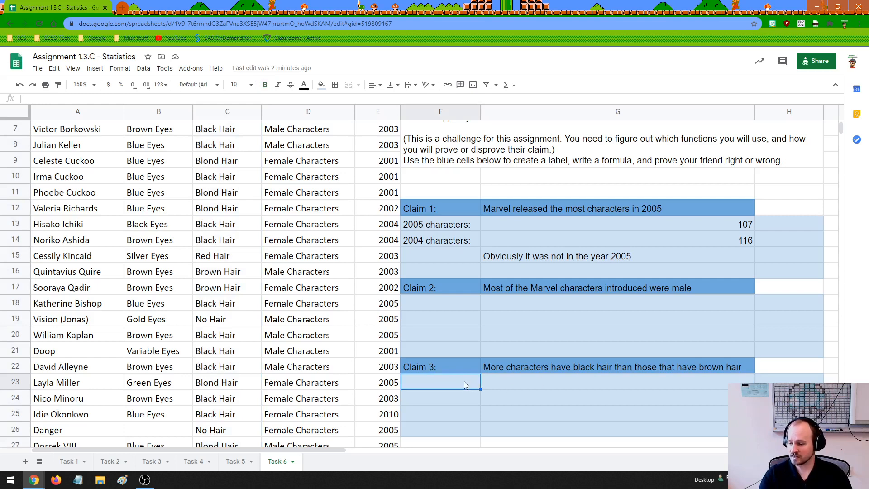
drag(463, 381, 539, 424)
click(544, 428)
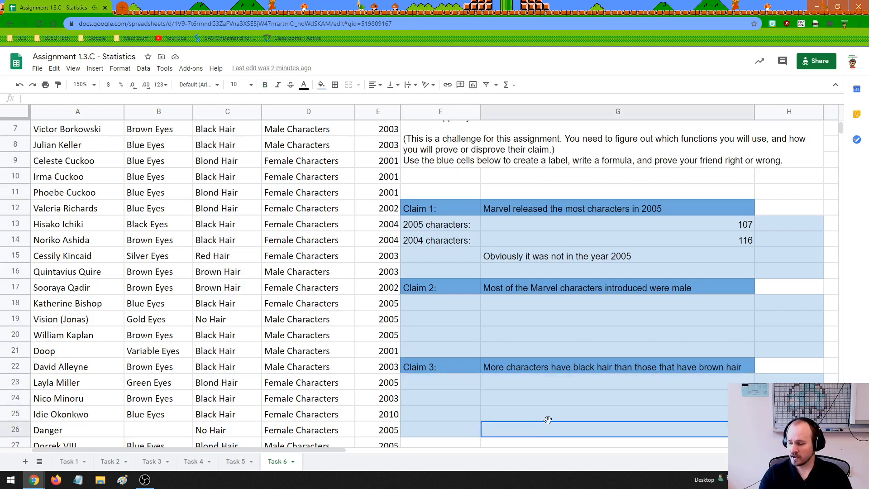
scroll(548, 420, up, 2)
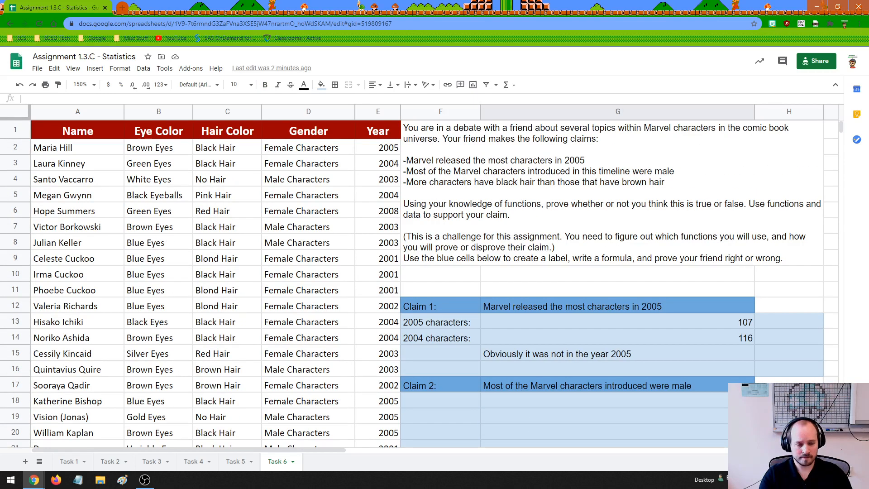